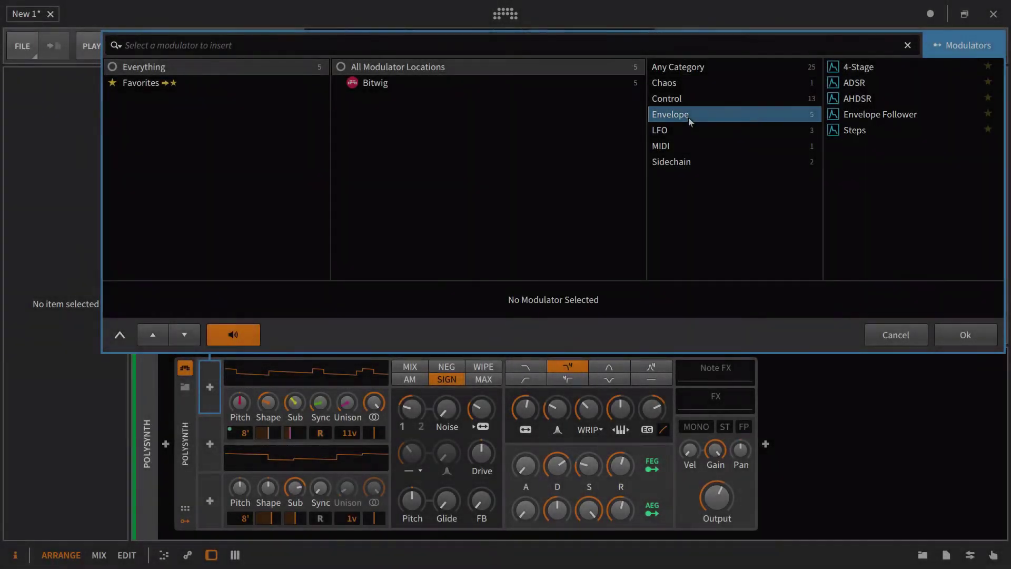
- Add an ADSR modulator and an AHDSR modulator to the first two free modulator slots of the Polysynth
left_click(848, 83)
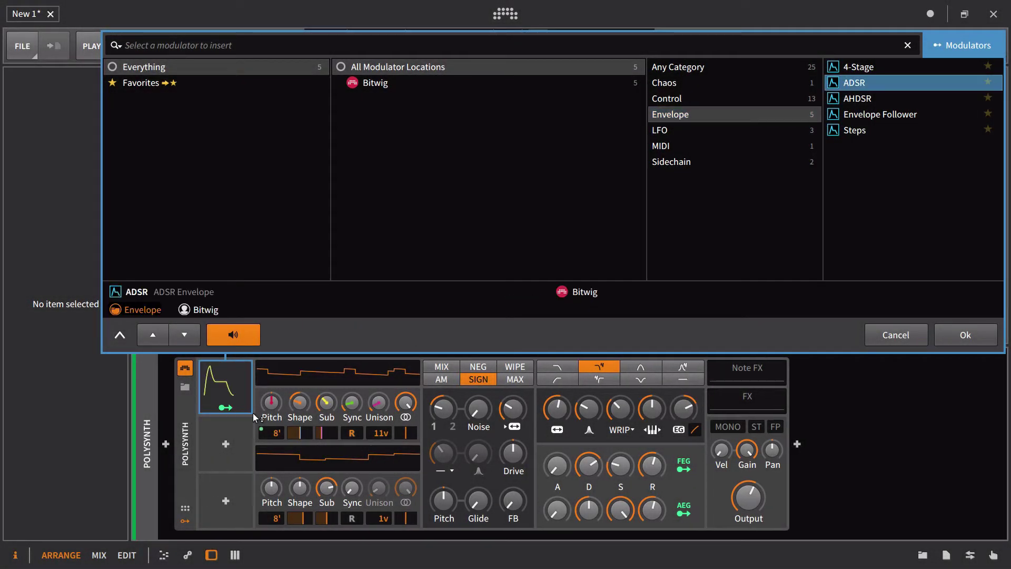
left_click(230, 442)
left_click(863, 100)
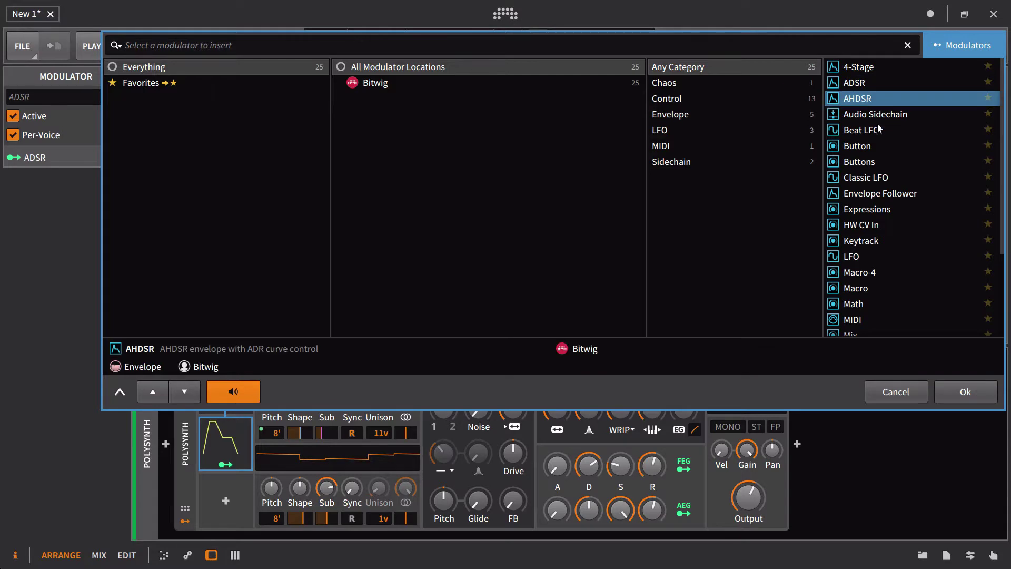
left_click(965, 391)
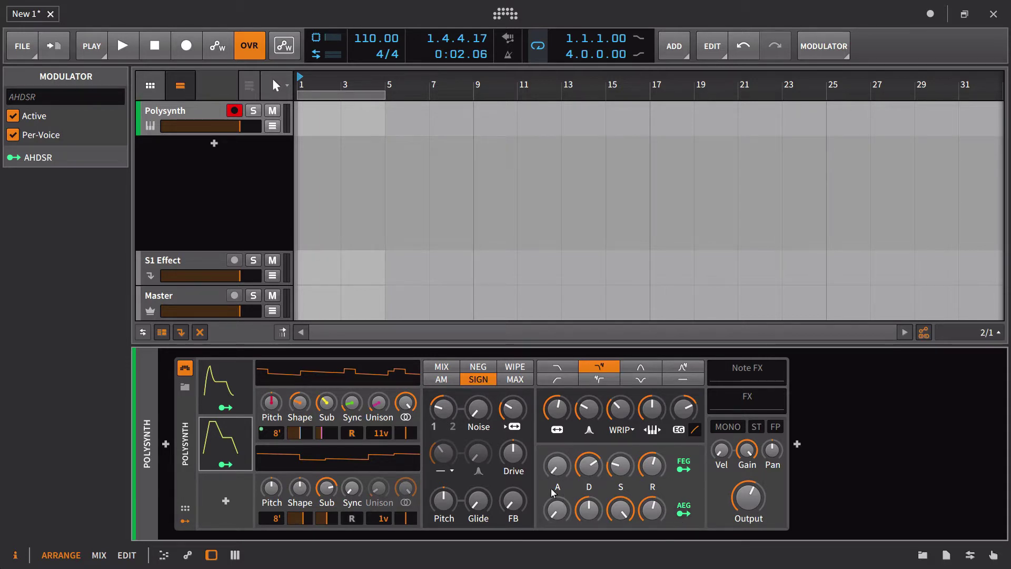
- Show the ADSR modulator's envelope controls and slightly shorten its attack
left_click(228, 395)
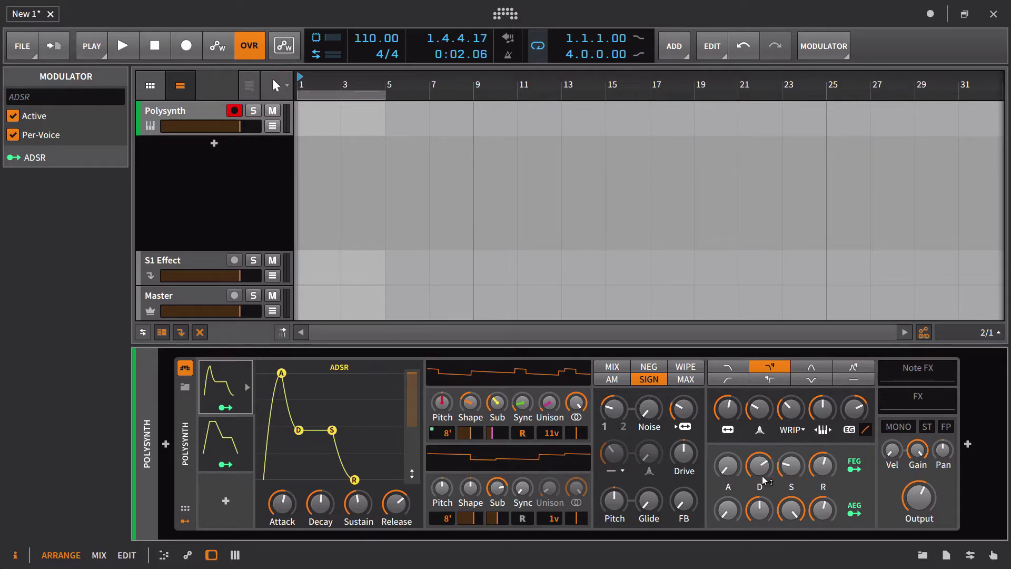
mouse_move(729, 468)
left_mouse_down()
mouse_move(730, 454)
mouse_move(729, 469)
left_mouse_up()
left_click_drag(289, 497, 289, 497)
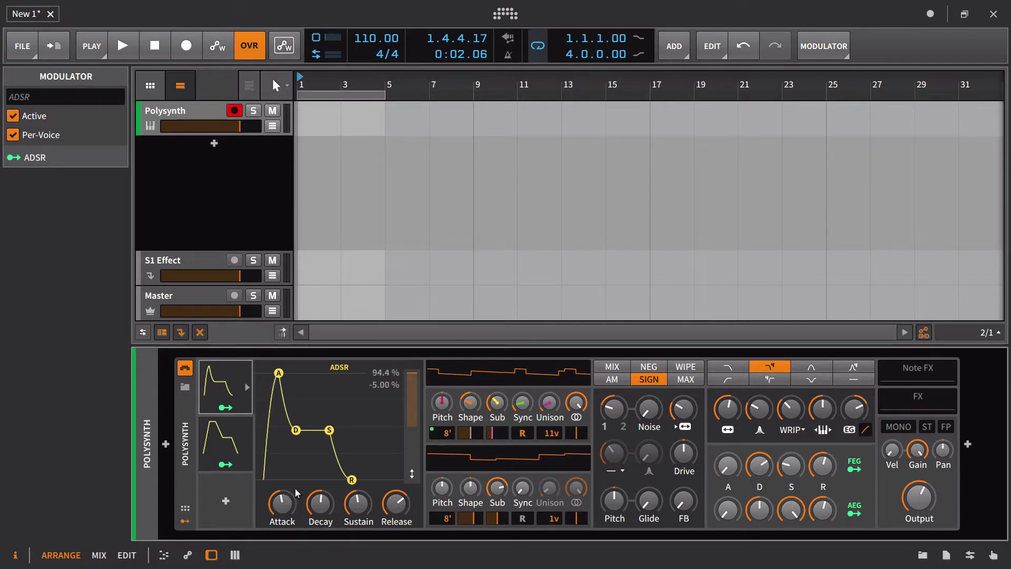
- Map ADSR to OSC1 Sync (35.80), OSC1 Sub Level (0.293), Filter Oscillator FM (28.32), Shaper (0.513) and Filter Resonance (0.233)
left_click(227, 407)
left_click_drag(522, 402, 522, 359)
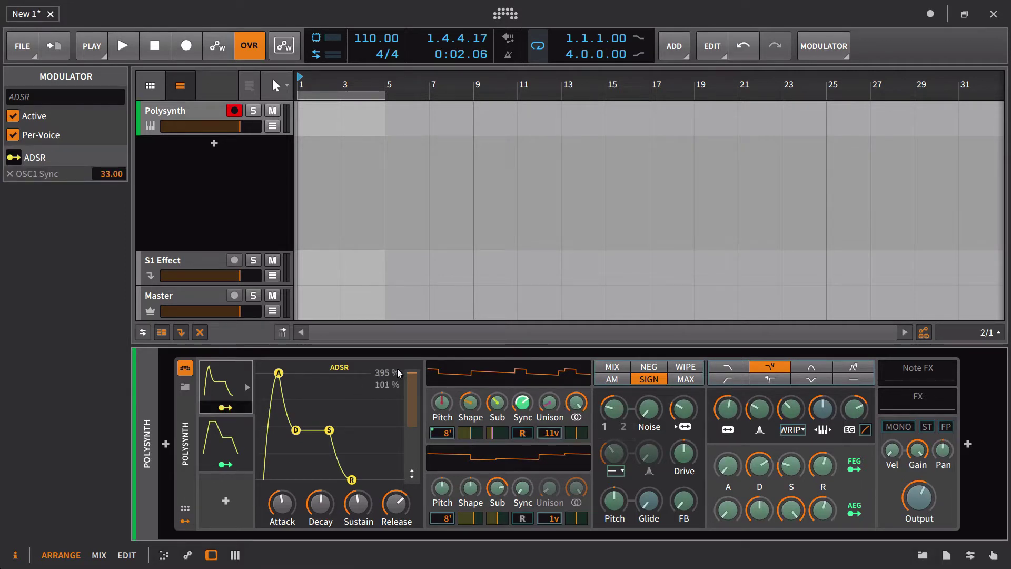
left_click_drag(518, 403, 497, 396)
left_click_drag(684, 409, 683, 399)
left_click_drag(790, 408, 759, 398)
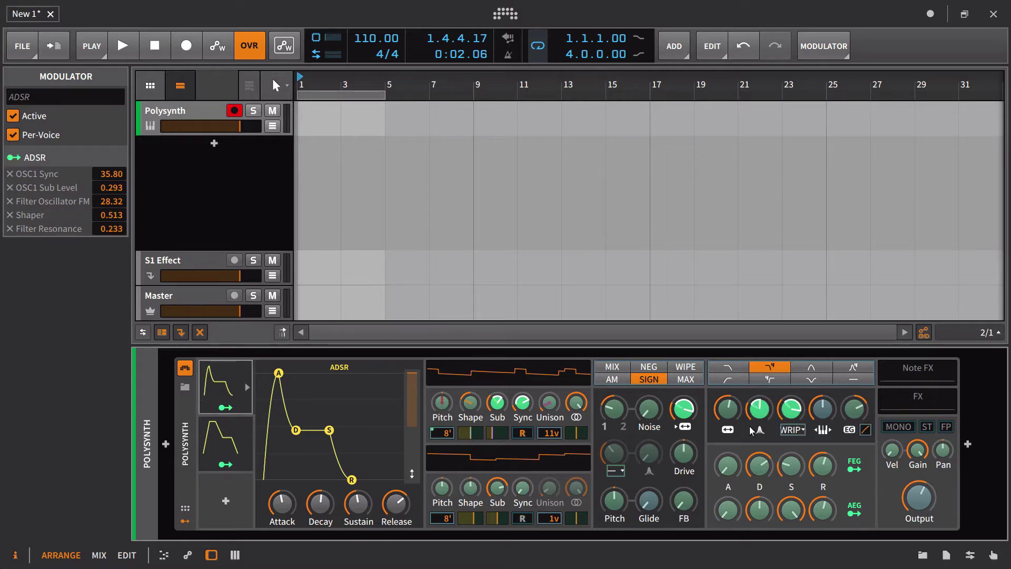
left_click(225, 407)
- Reshape the ADSR envelope with longer attack and decay, a higher sustain and the release at about 58.4%
left_click_drag(281, 503, 282, 488)
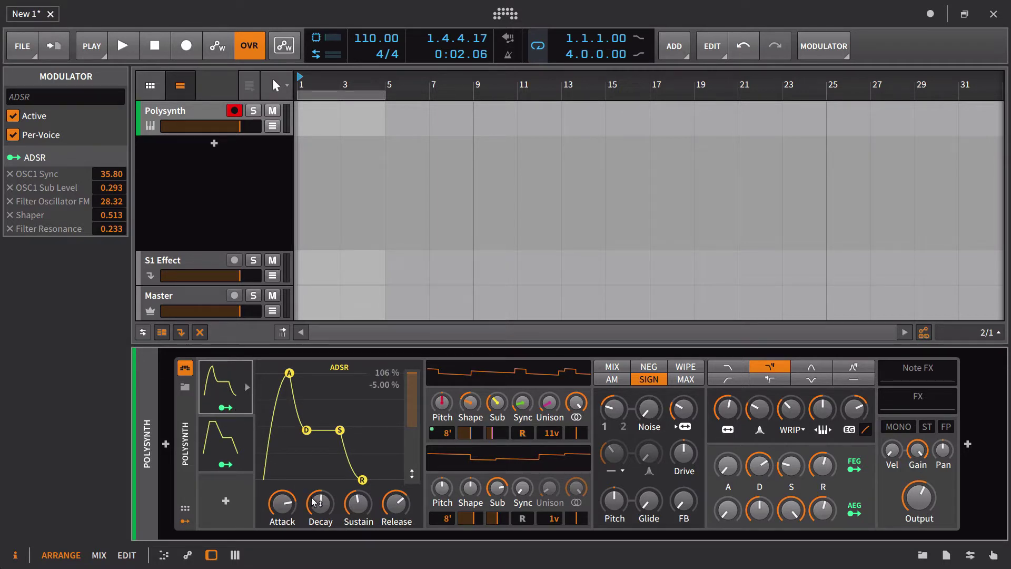
left_click_drag(316, 506, 316, 495)
left_click_drag(352, 511, 321, 501)
mouse_move(399, 506)
left_mouse_down()
mouse_move(400, 517)
mouse_move(400, 508)
left_mouse_up()
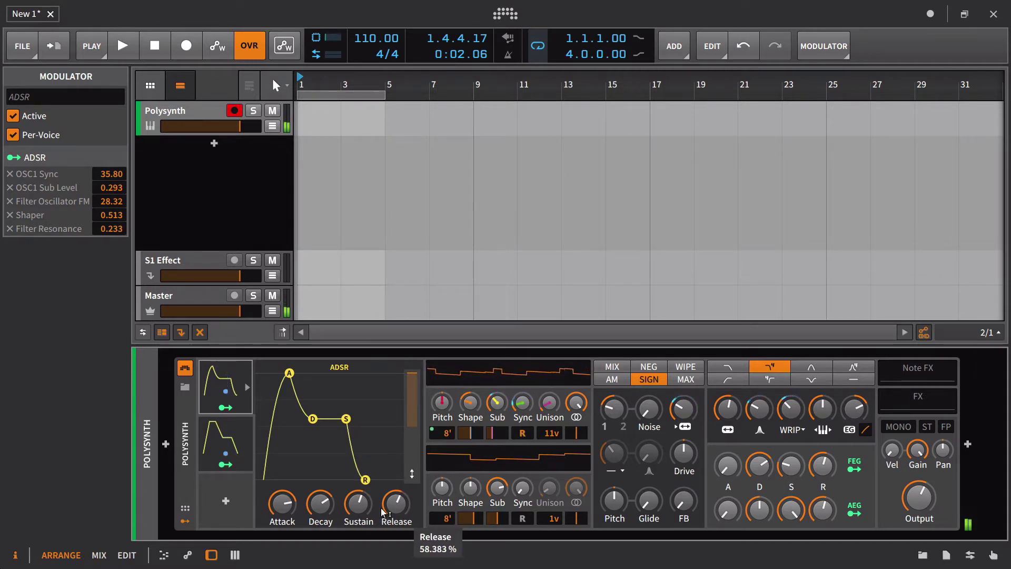
- Lower the ADSR Depth to 36%, raise it slightly again, and set the OSC1 Sub Level modulation amount to 0.847
left_click(412, 373)
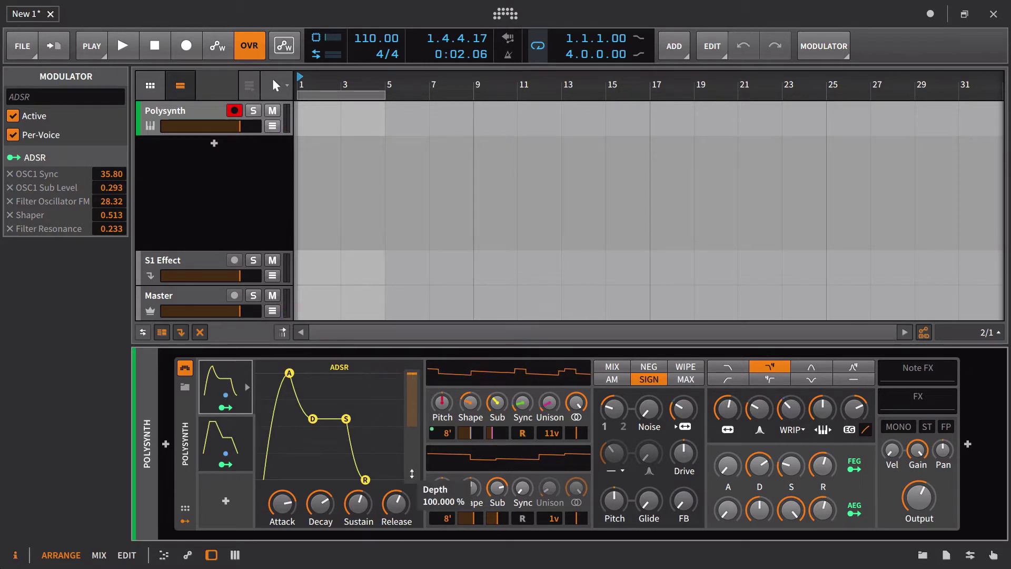
left_click_drag(413, 373, 412, 407)
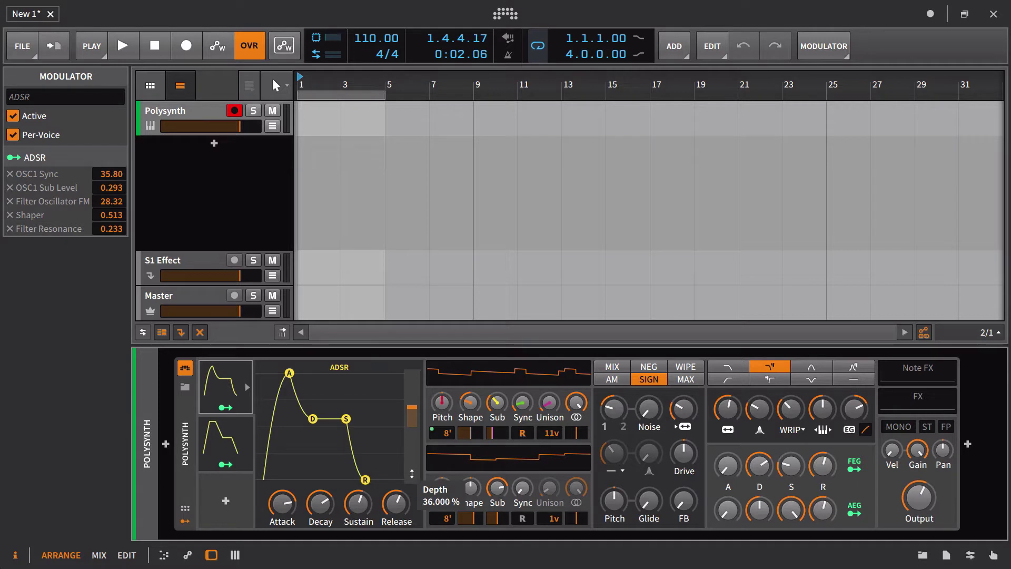
left_click_drag(412, 474, 412, 473)
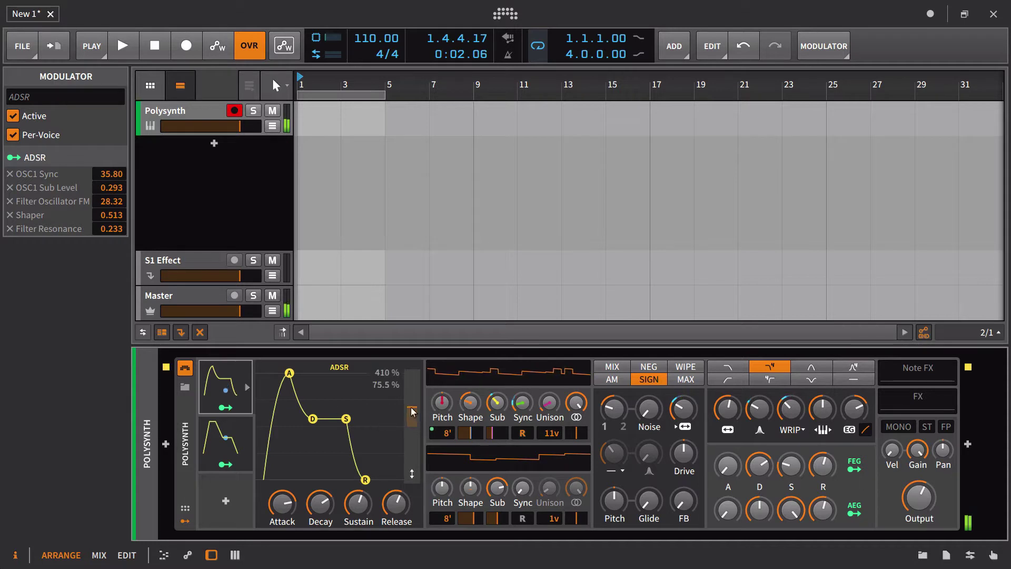
left_click_drag(416, 409, 414, 408)
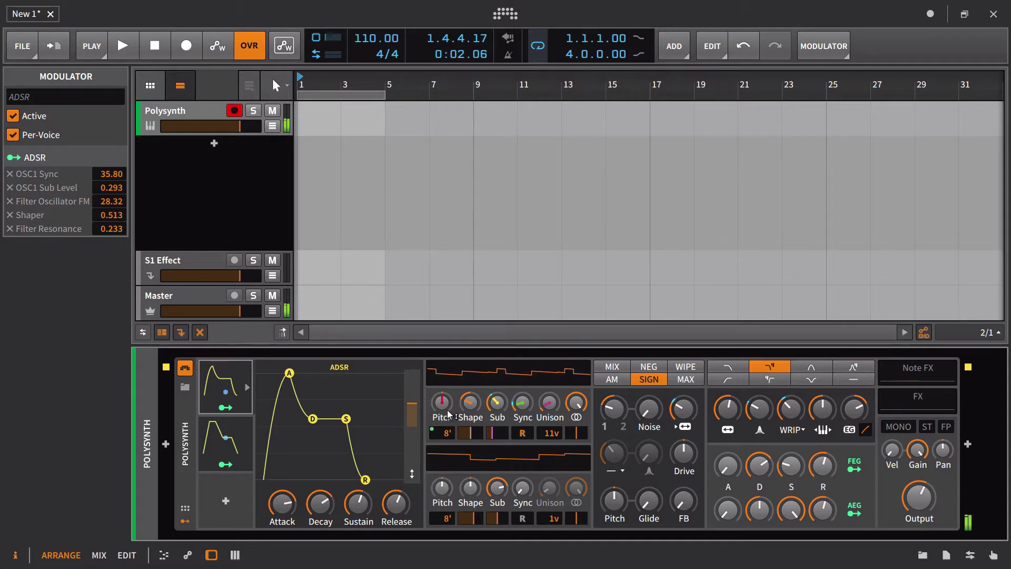
mouse_move(447, 414)
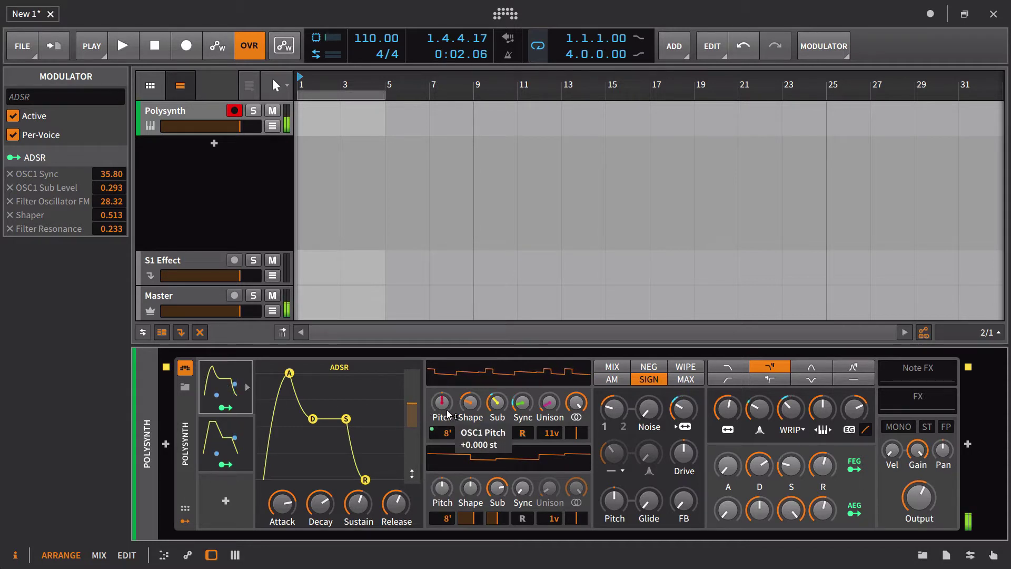
left_click_drag(414, 407, 413, 404)
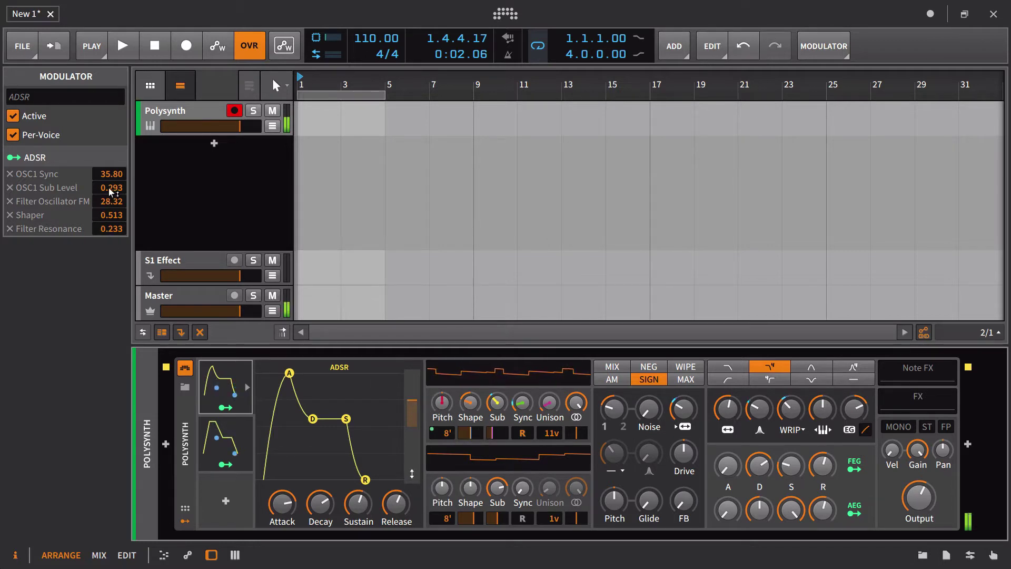
left_click_drag(109, 187, 113, 191)
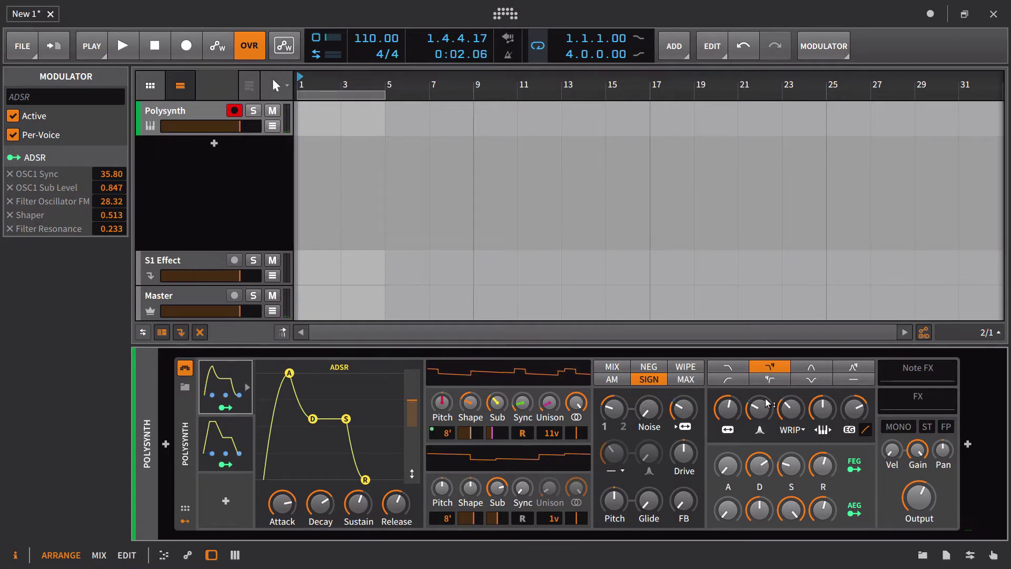
- Delete the ADSR modulator from the Polysynth
left_click(229, 384)
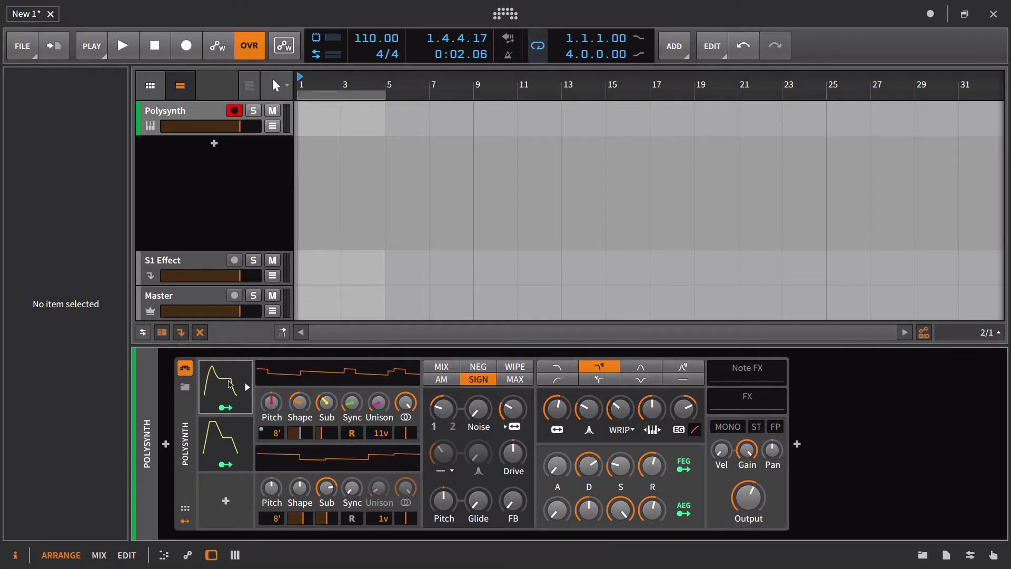
left_click(239, 379)
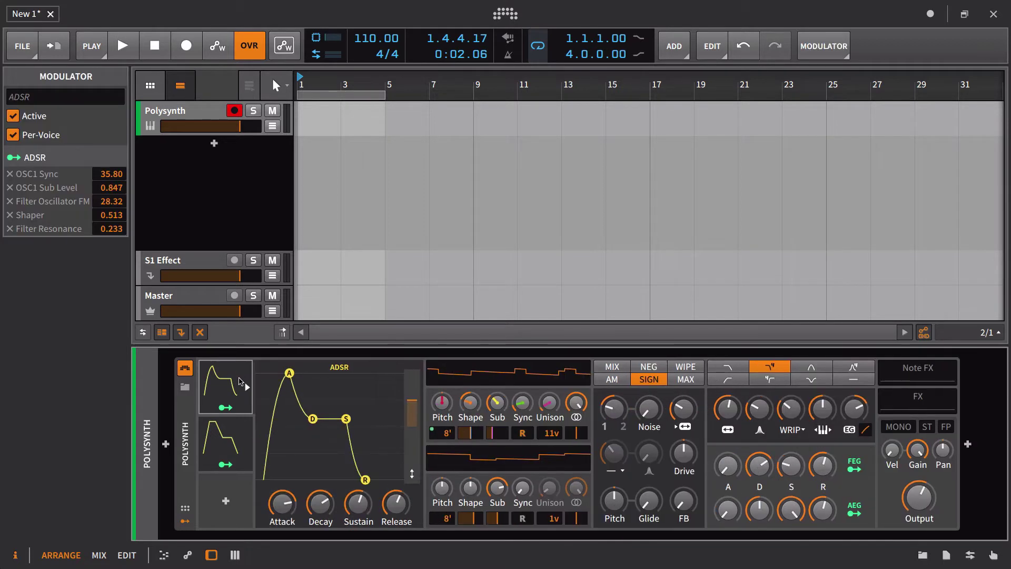
key("Delete")
- Show the AHDSR modulator's envelope controls and set its attack to 466 ms
left_click(219, 436)
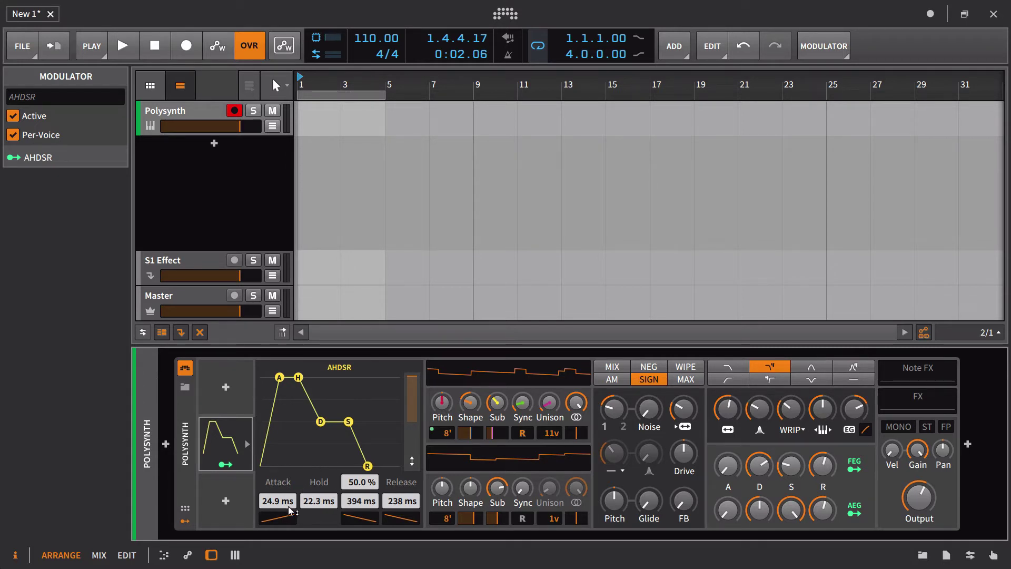
mouse_move(289, 509)
left_mouse_down()
mouse_move(289, 485)
mouse_move(289, 521)
mouse_move(289, 487)
mouse_move(290, 502)
left_mouse_up()
left_click_drag(282, 378, 308, 366)
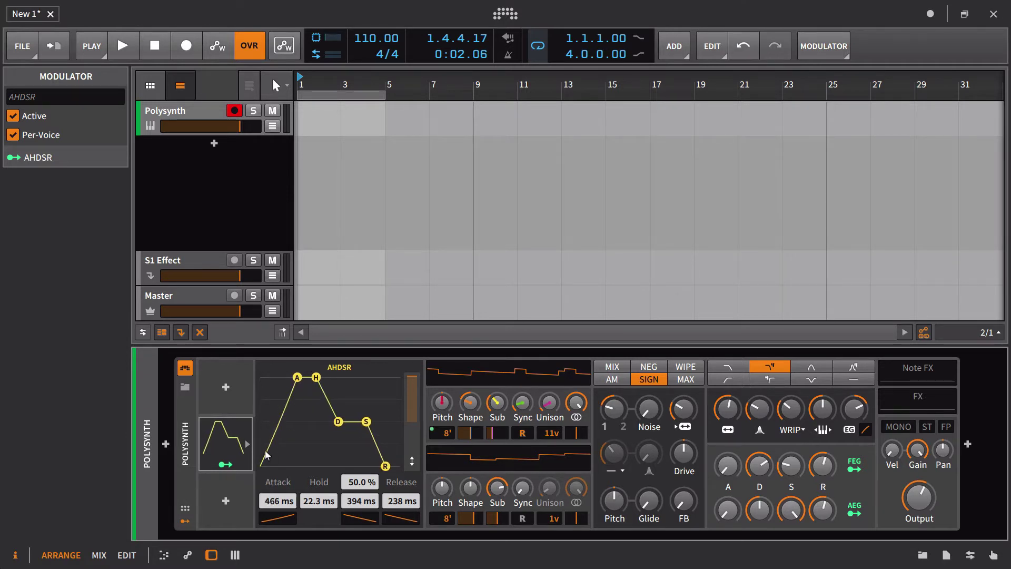
- Map AHDSR to OSC 1/2 Mix with amount 0.653, OSC2 Sub Level with 0.240 and OSC2 Sub PW with -0.333
left_click(238, 462)
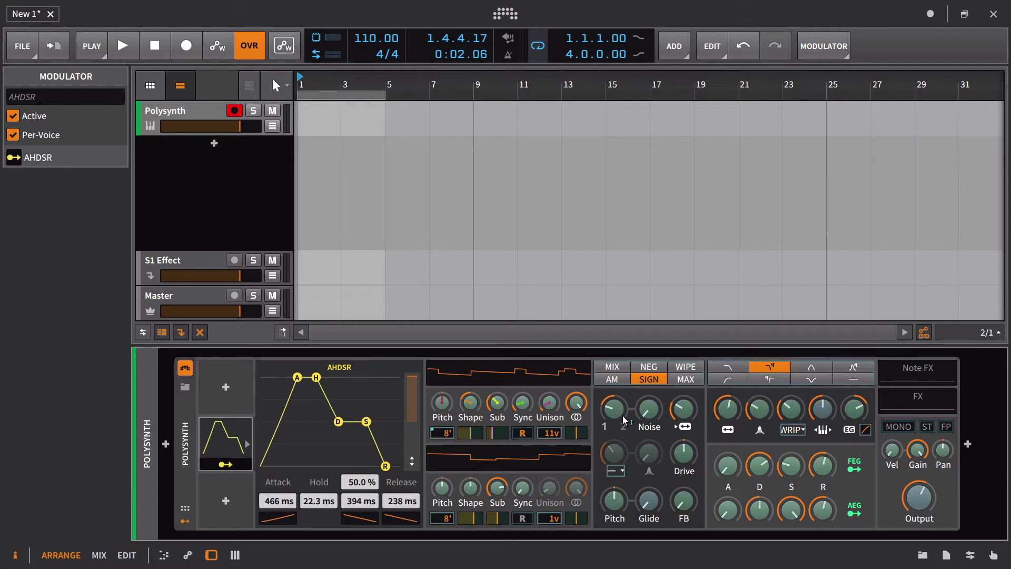
left_click_drag(614, 408, 613, 368)
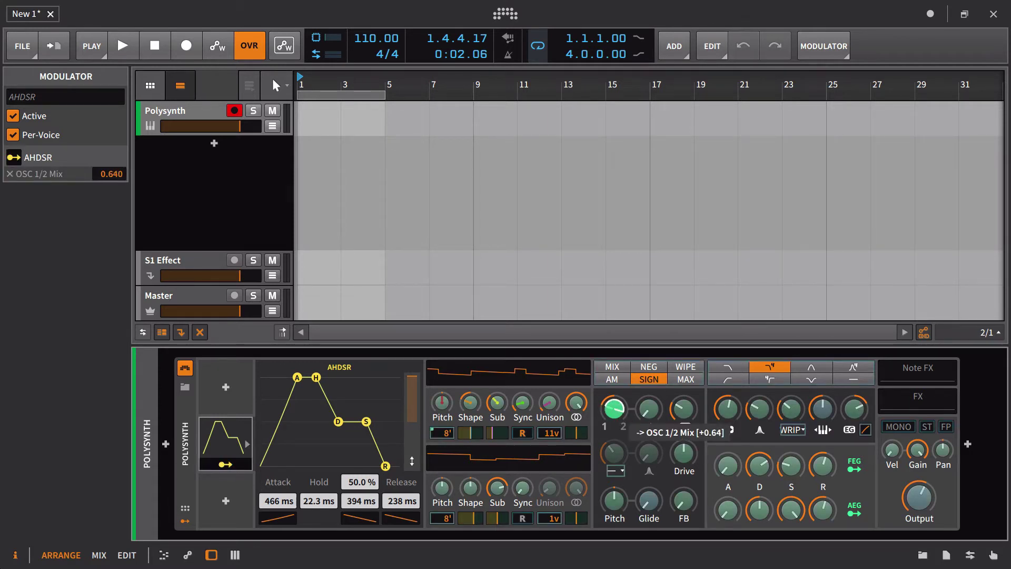
left_click_drag(497, 488, 497, 473)
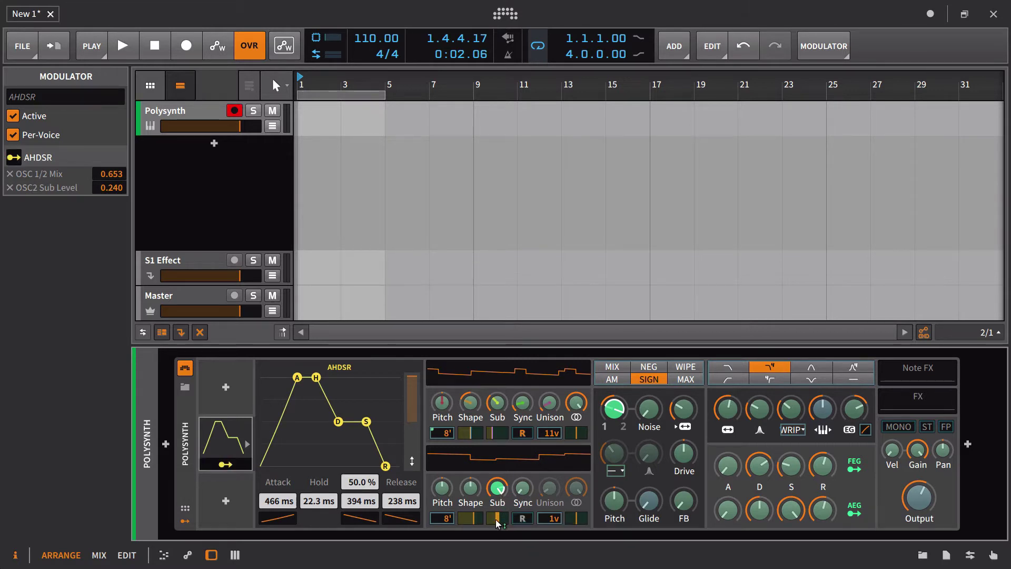
left_click_drag(495, 519, 494, 534)
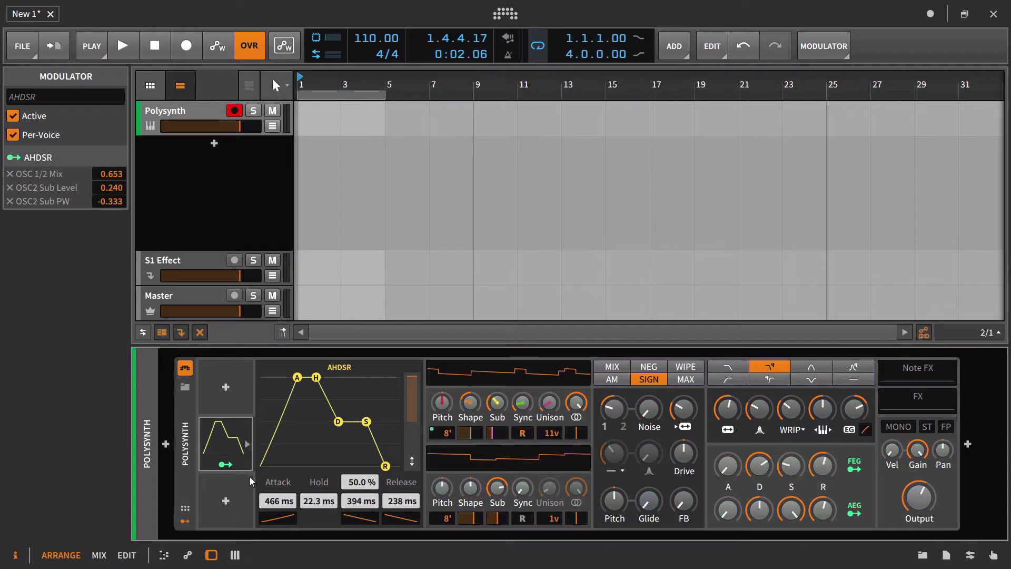
- Set the AHDSR hold to 1.97 s, sustain to 46.0%, decay to 989 ms and release to 396 ms
left_click_drag(319, 500, 318, 447)
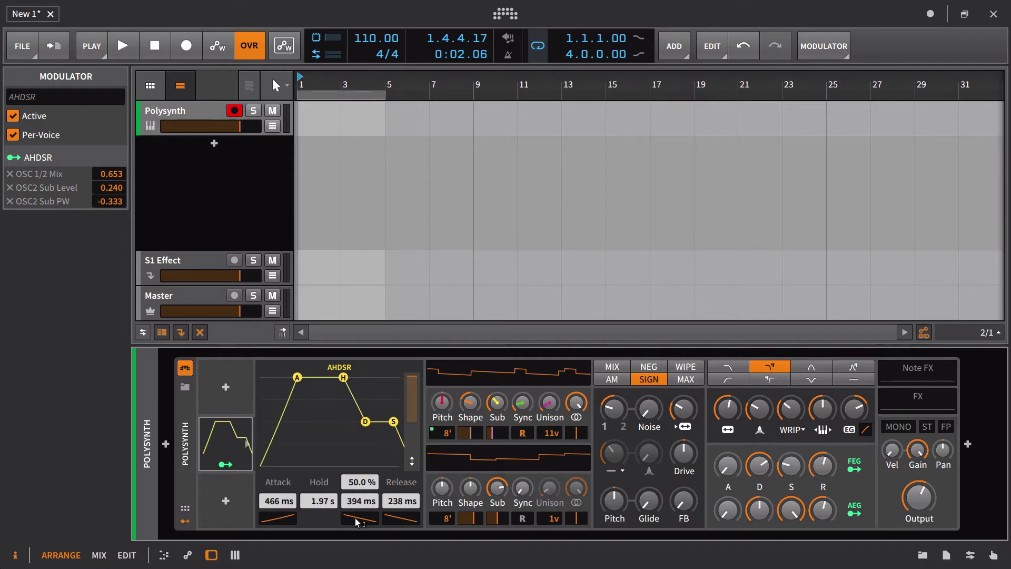
left_click_drag(362, 486, 398, 497)
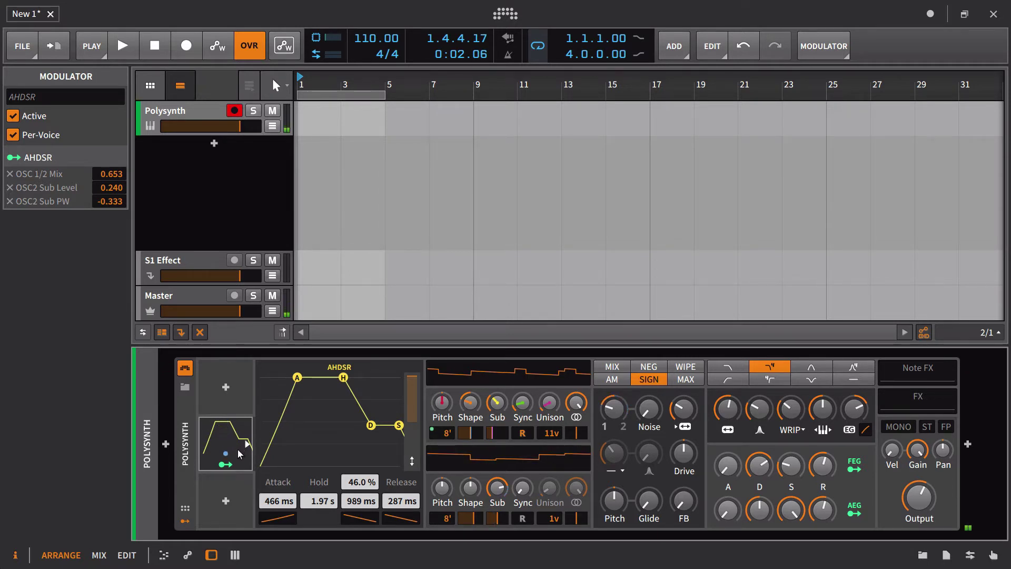
left_click_drag(414, 499, 413, 490)
- Bend the AHDSR attack curve upward, set the attack to 1.97 s and reduce the envelope's depth
left_click_drag(291, 516, 291, 541)
left_click_drag(277, 497, 278, 472)
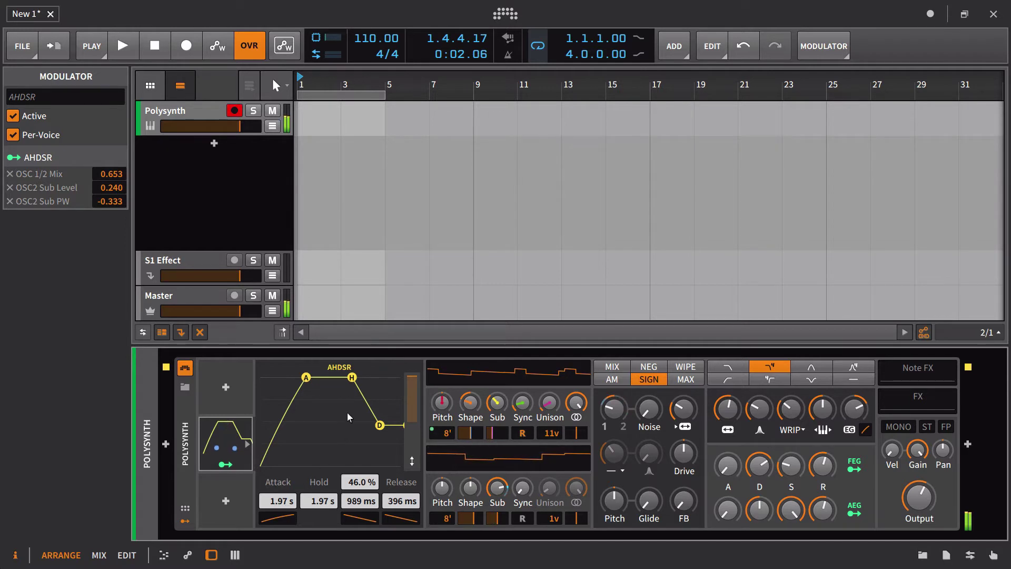
left_click_drag(404, 377, 413, 400)
mouse_move(413, 401)
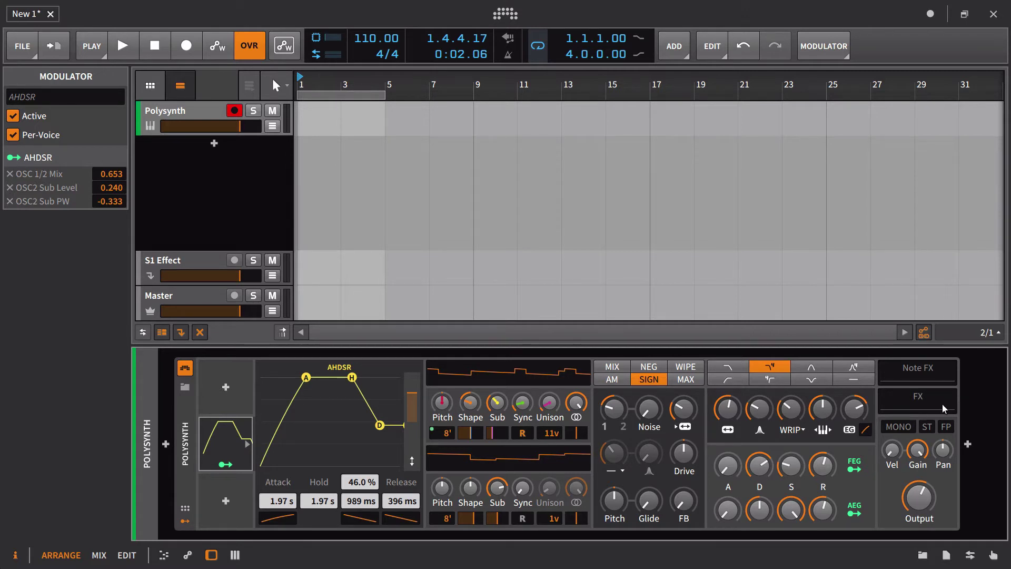
- Add a Macro modulator to the empty slot above the AHDSR modulator
left_click(225, 388)
type("macr")
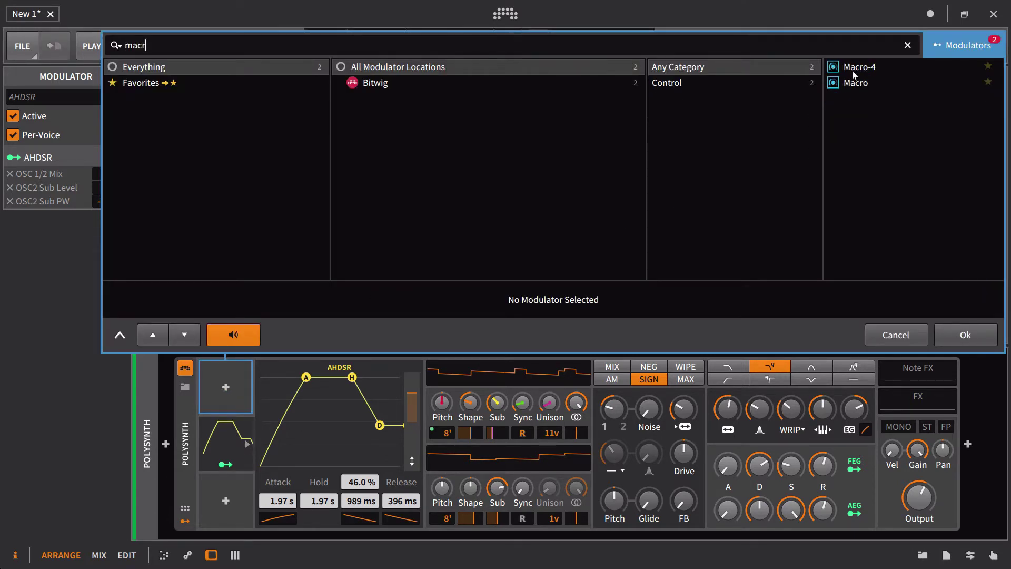
left_click(855, 82)
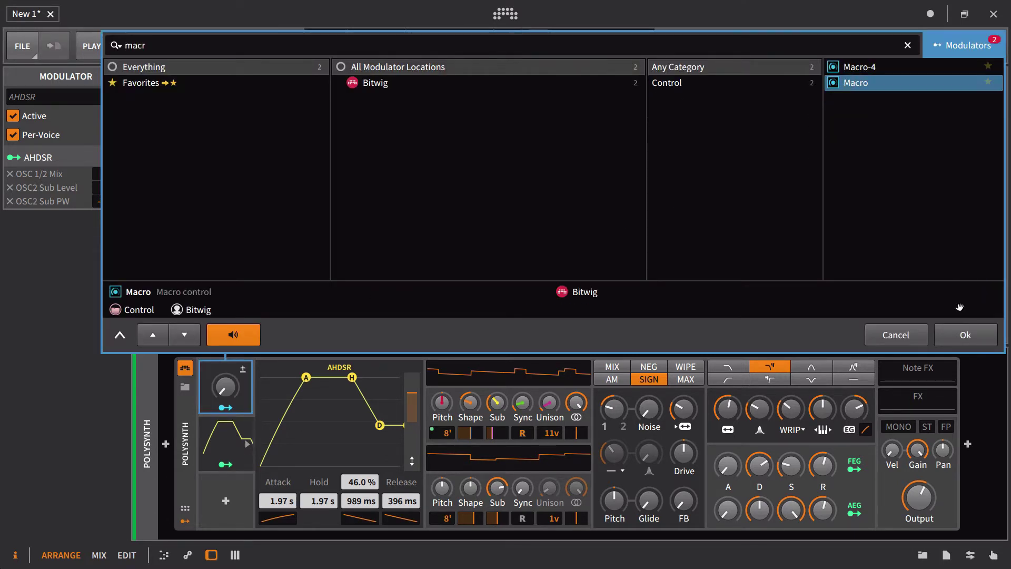
left_click(959, 330)
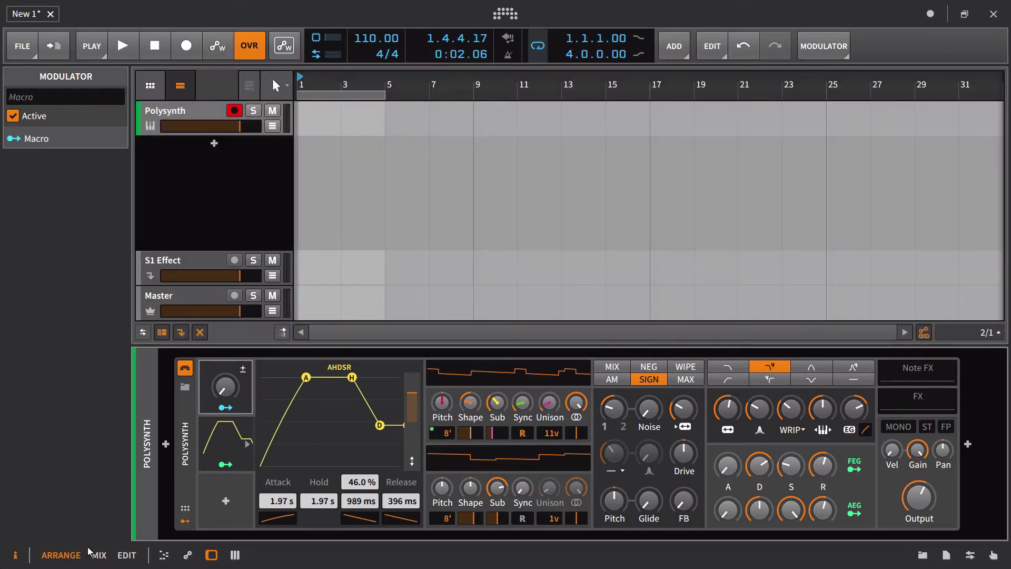
- Map the AHDSR modulator to the Macro knob with a modulation amount of 1.000
left_click(228, 465)
left_click_drag(225, 388, 225, 282)
left_click(226, 465)
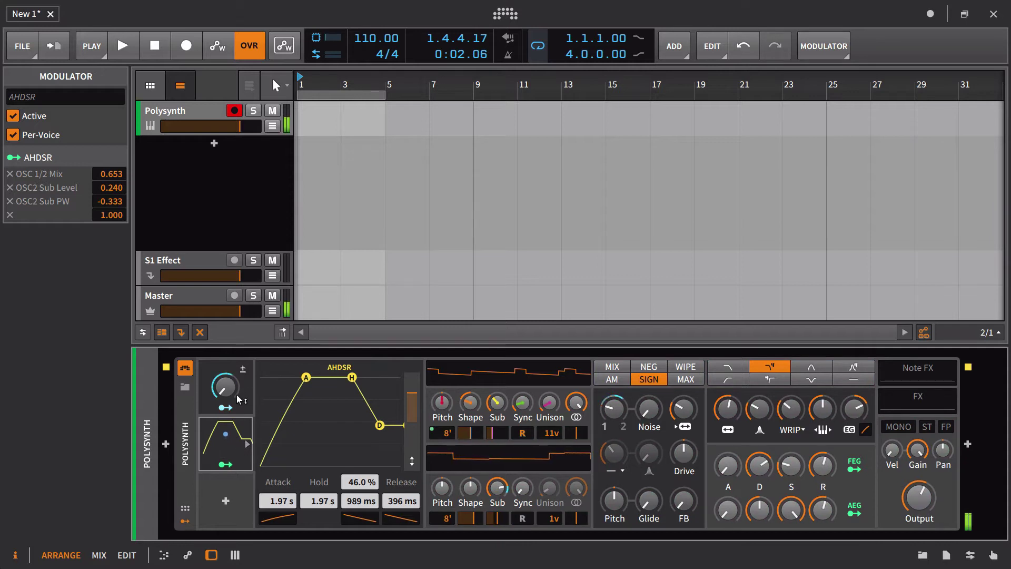
mouse_move(236, 394)
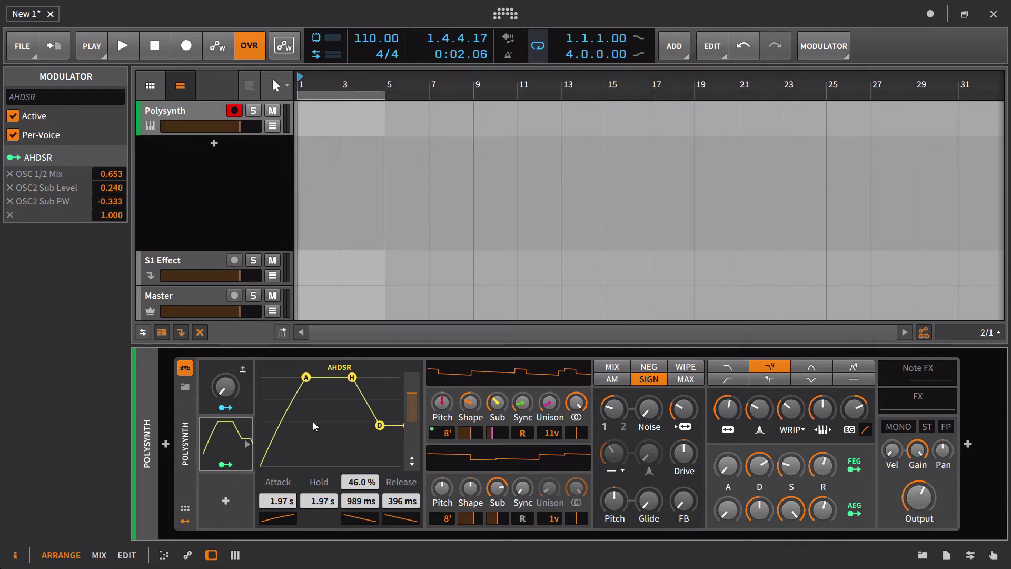
mouse_move(794, 411)
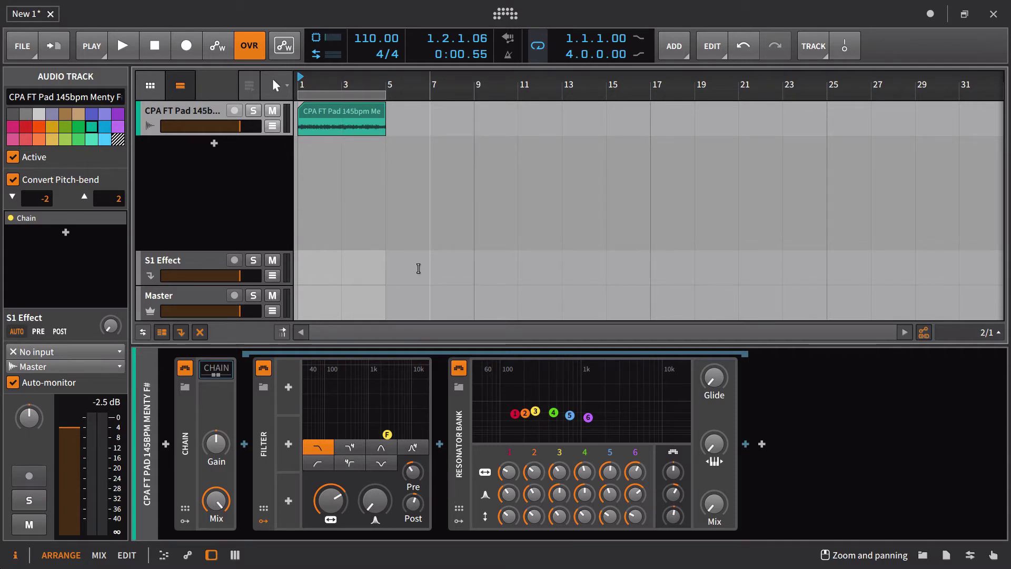
- Convert the CPA FT Pad audio track to a hybrid track and add a new instrument track below it
right_click(199, 109)
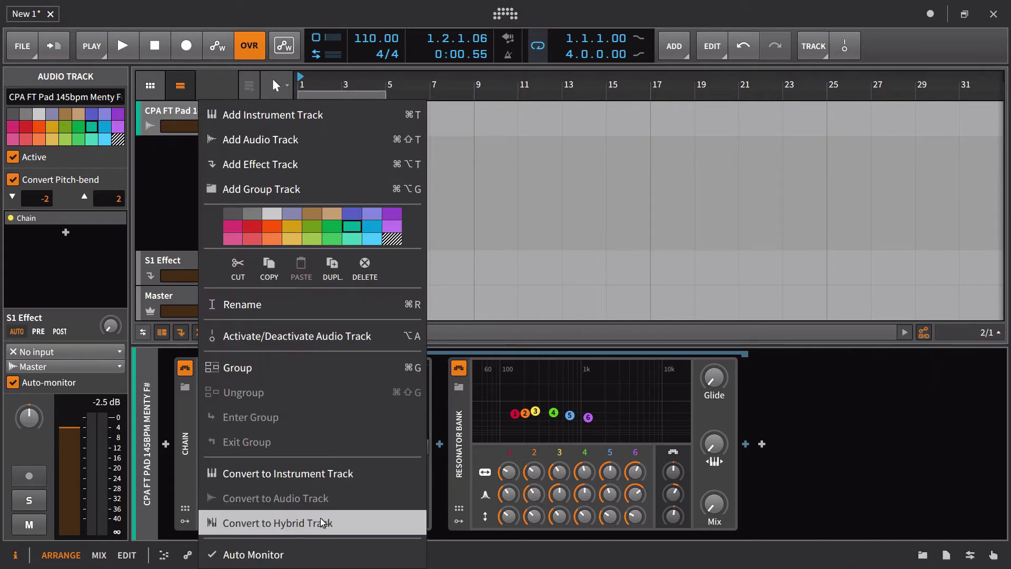
left_click(324, 522)
right_click(216, 189)
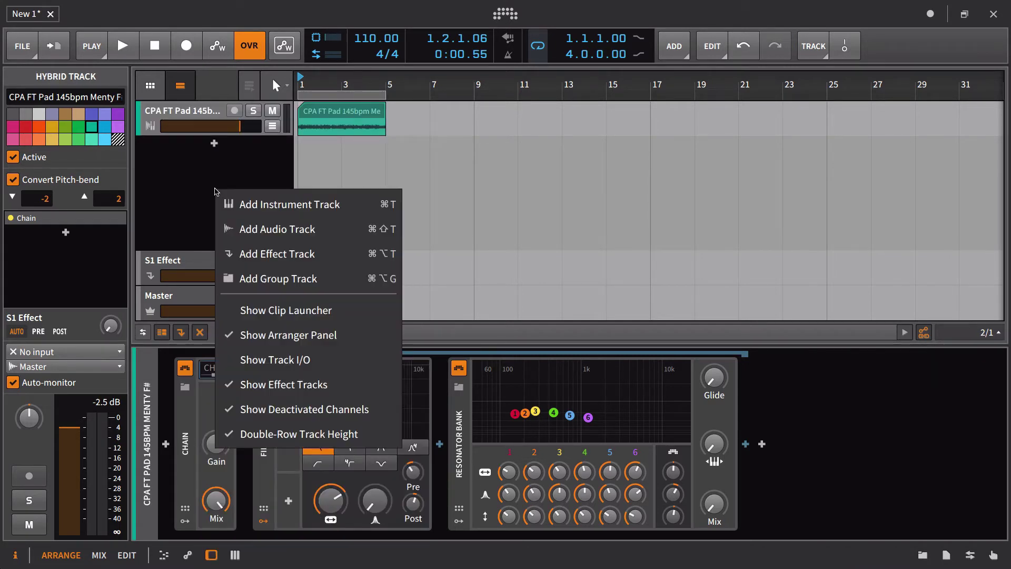
left_click(248, 205)
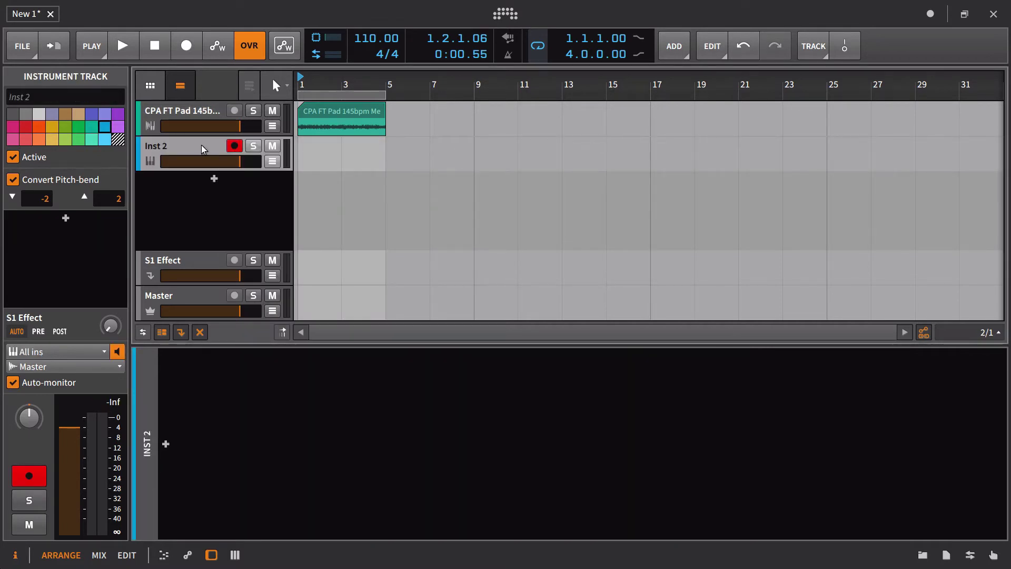
- Insert a Note Receiver device before the Chain device on the CPA FT Pad track
left_click(201, 115)
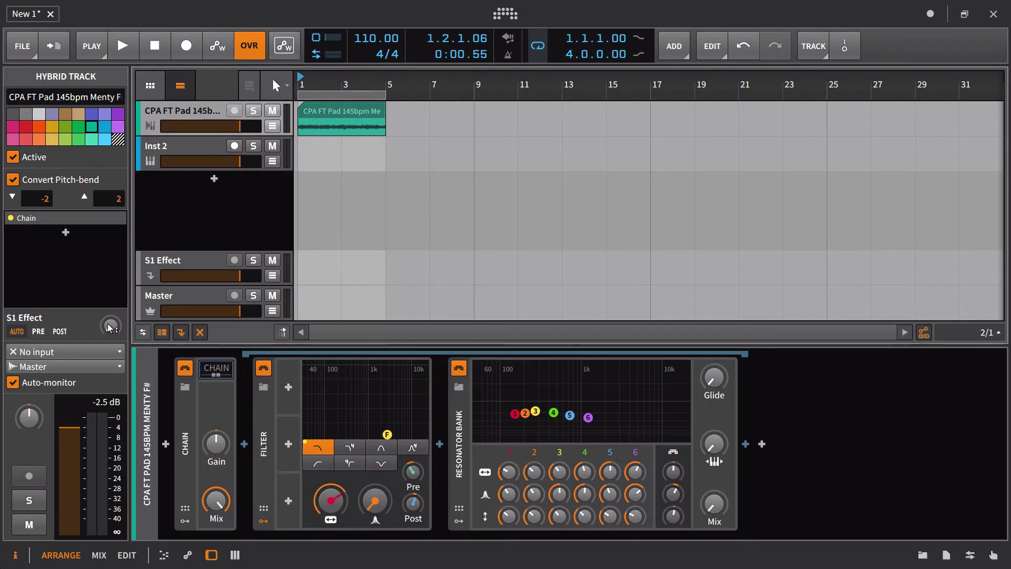
left_click(167, 446)
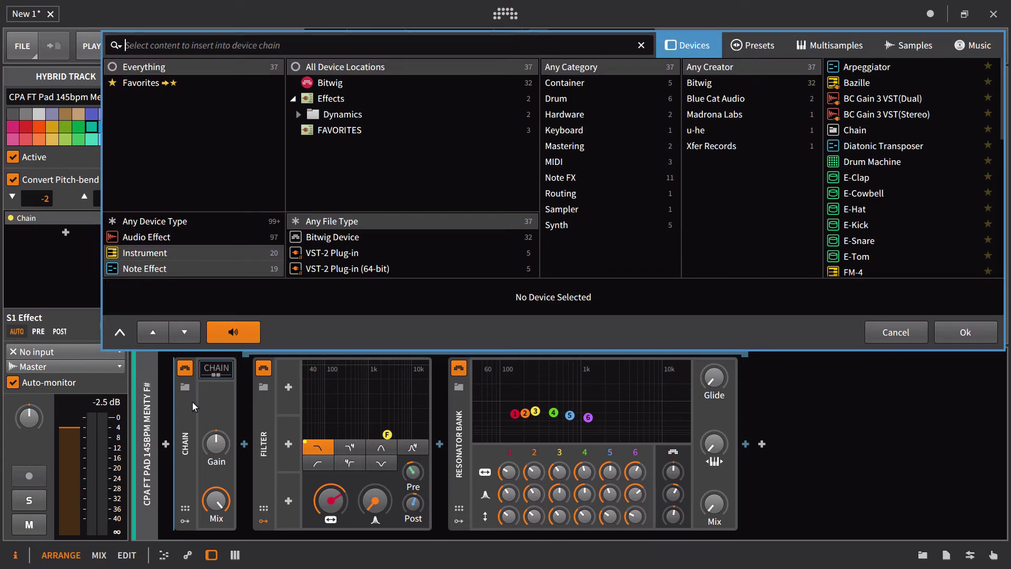
type("note")
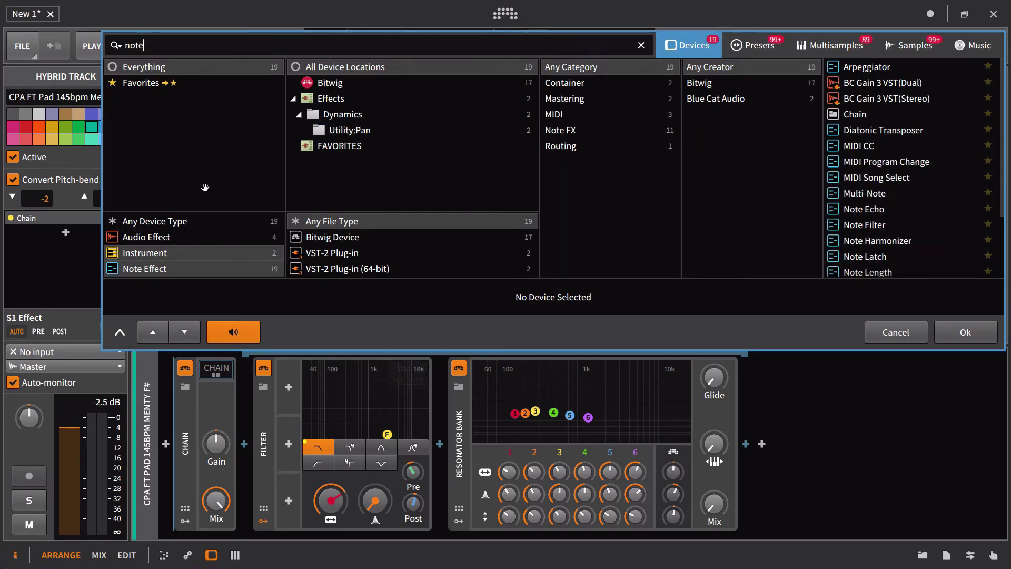
scroll(839, 111, "down", 3)
left_click(870, 222)
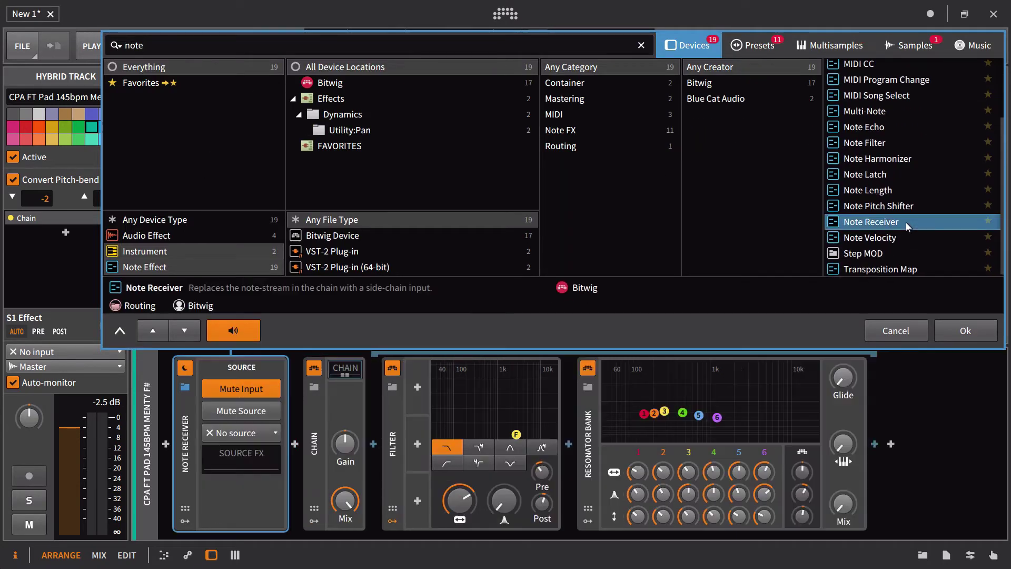
left_click(964, 331)
- Set the Note Receiver's source to the Inst 2 track and arm Inst 2 for recording
left_click(232, 433)
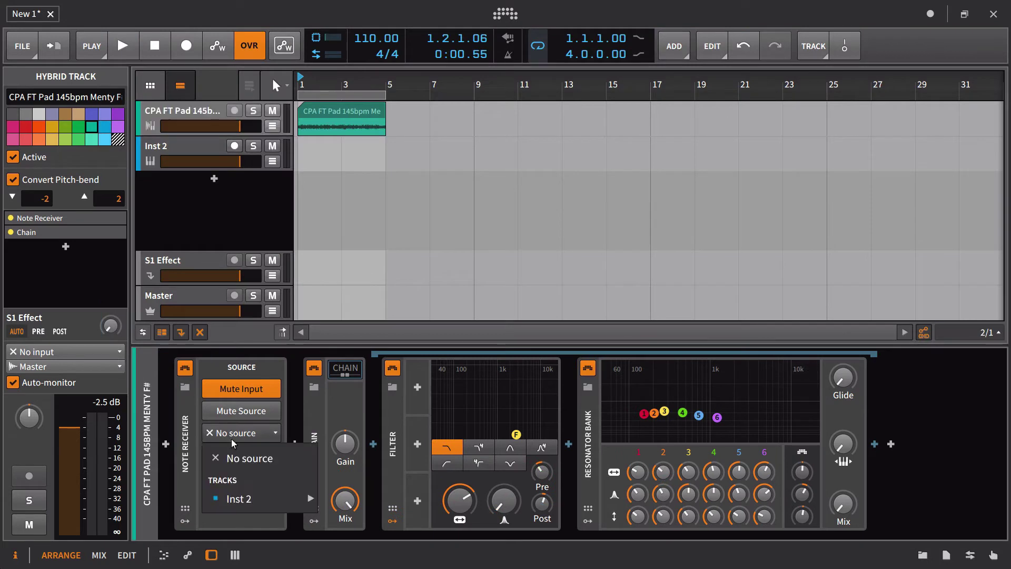
mouse_move(292, 499)
left_click(370, 501)
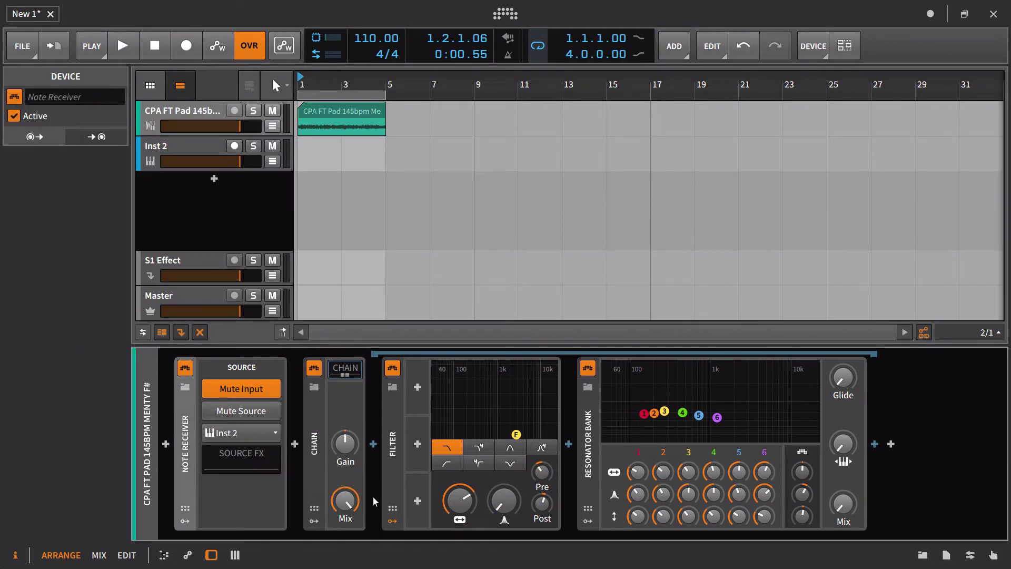
left_click(235, 146)
- Show the Chain device's modulator slots and add an ADSR modulator to the first slot
left_click(316, 520)
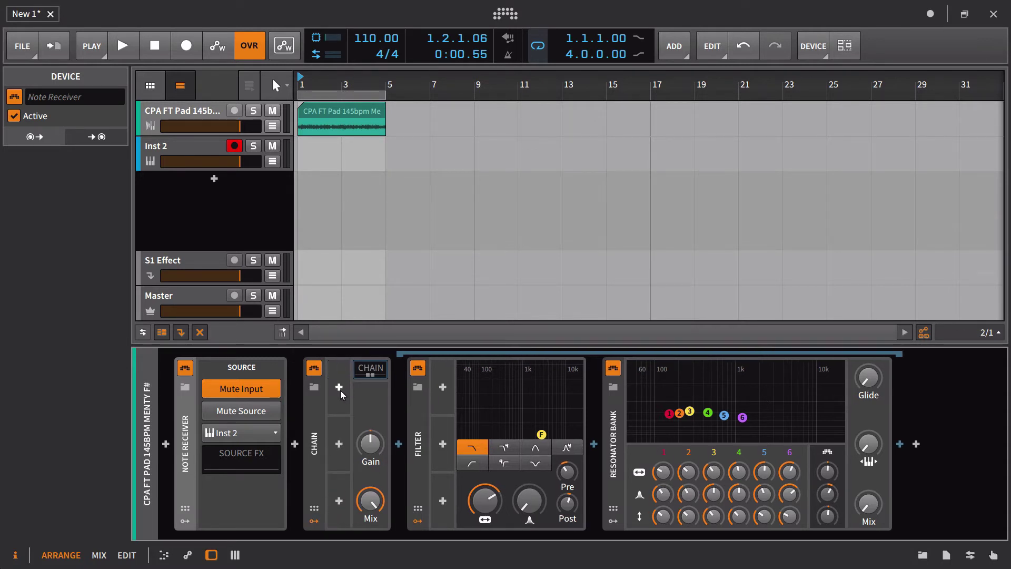
left_click(339, 389)
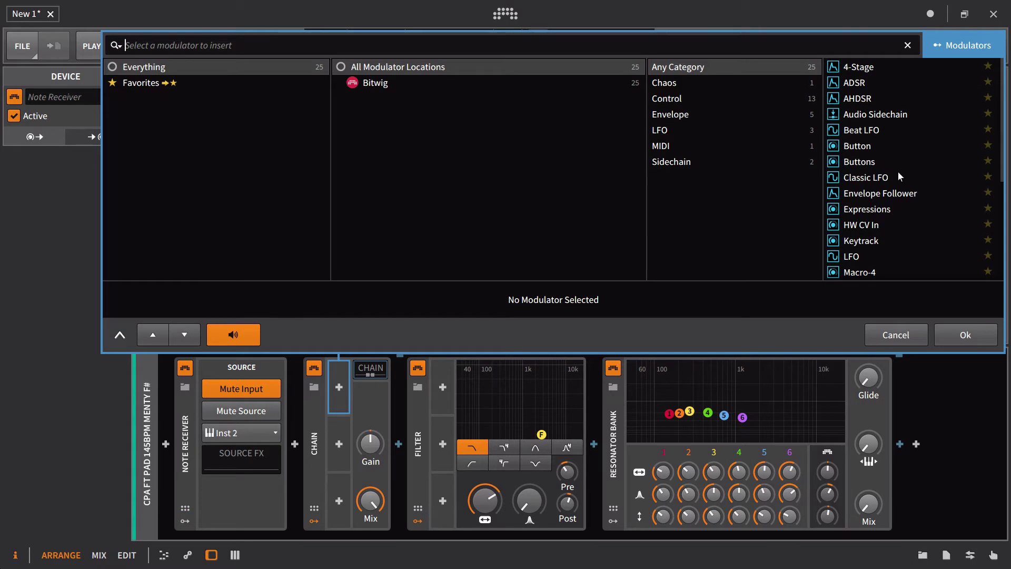
left_click(868, 83)
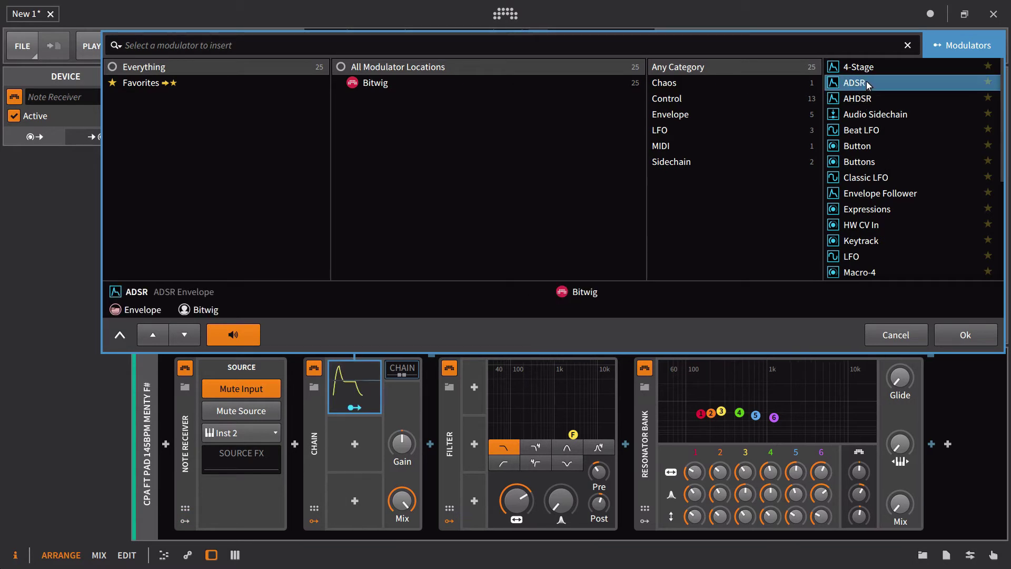
left_click(965, 335)
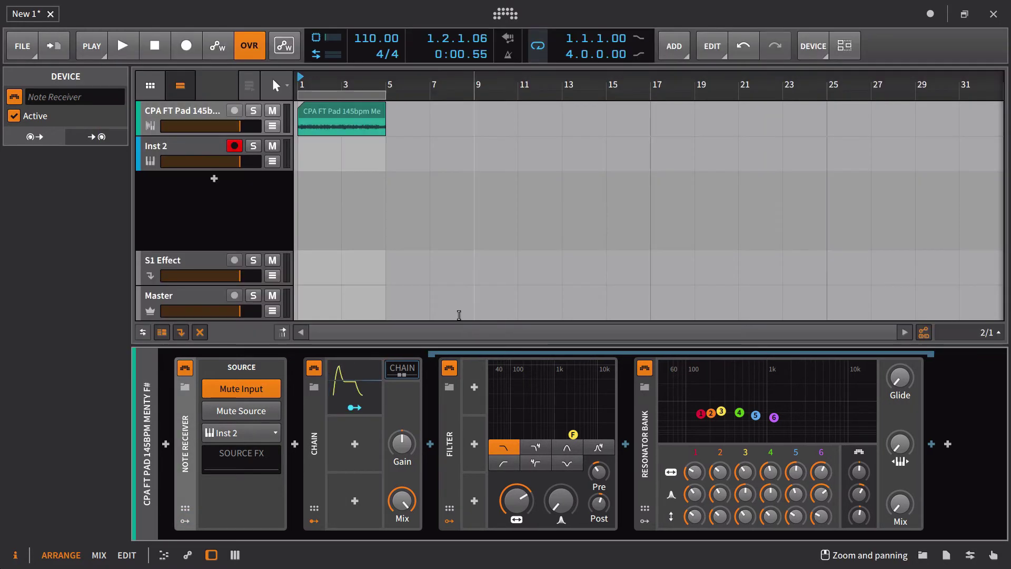
- Lower the Filter's cutoff, map the Chain's ADSR to it with an amount of 58.89, and raise the resonance slightly
left_click(359, 368)
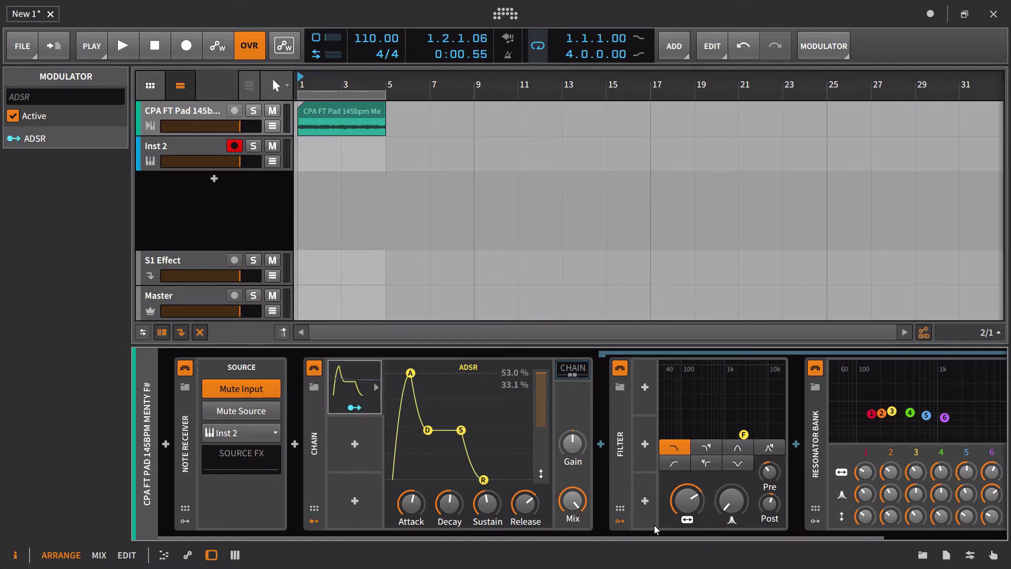
mouse_move(687, 500)
left_mouse_down()
mouse_move(687, 523)
mouse_move(687, 475)
left_mouse_up()
left_click(369, 406)
left_click(361, 404)
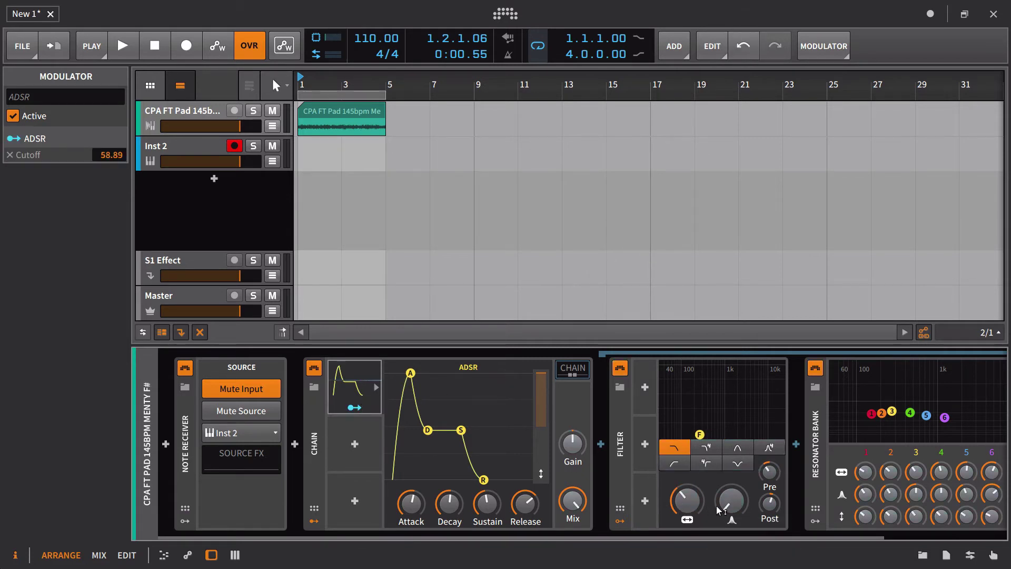
left_click_drag(724, 509, 729, 502)
- Map the ADSR modulator to the Resonator Bank's Mix with a modulation amount of 0.953
scroll(833, 492, "right", 3)
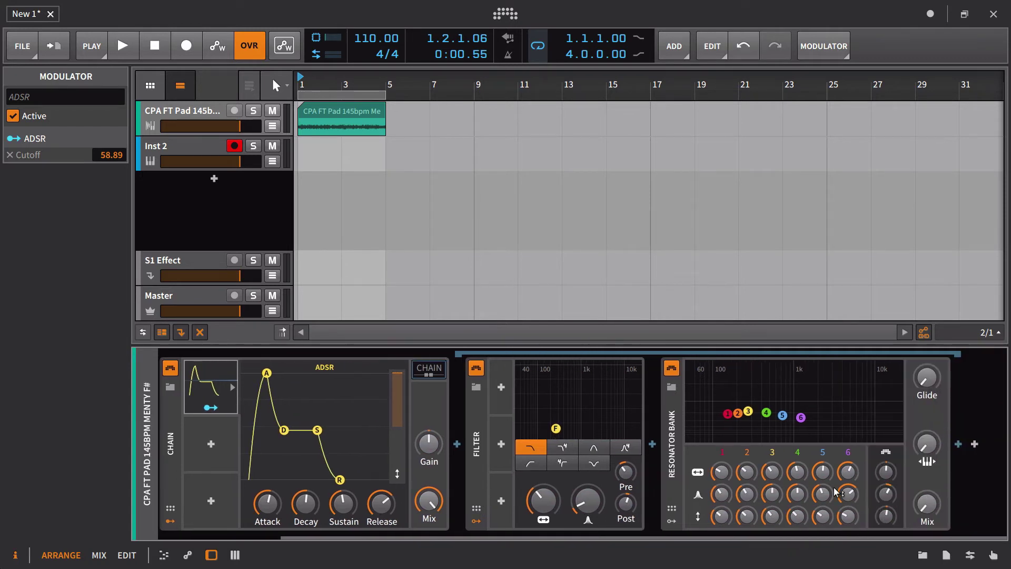
left_click(225, 407)
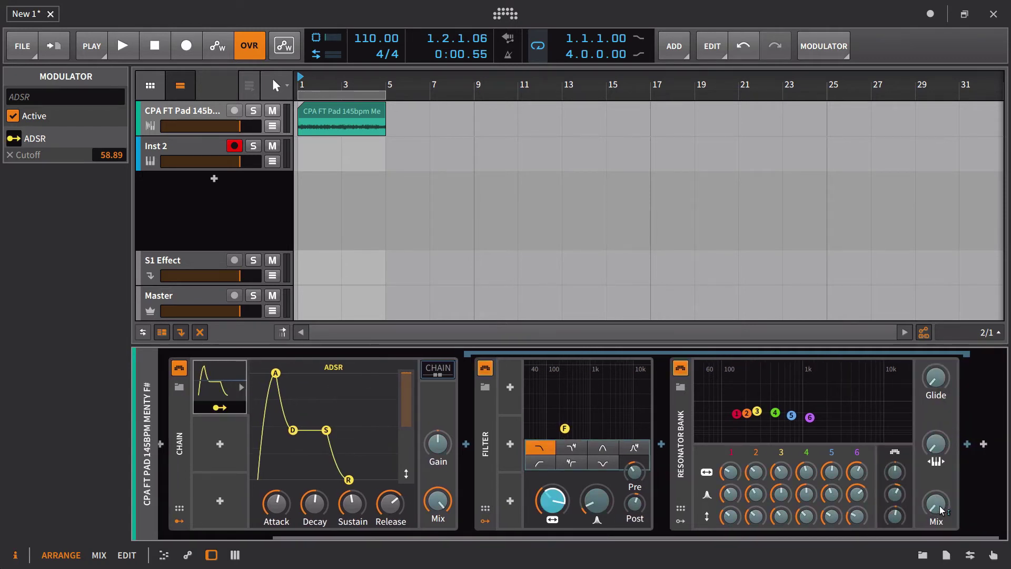
left_click_drag(935, 504, 936, 491)
left_click(226, 408)
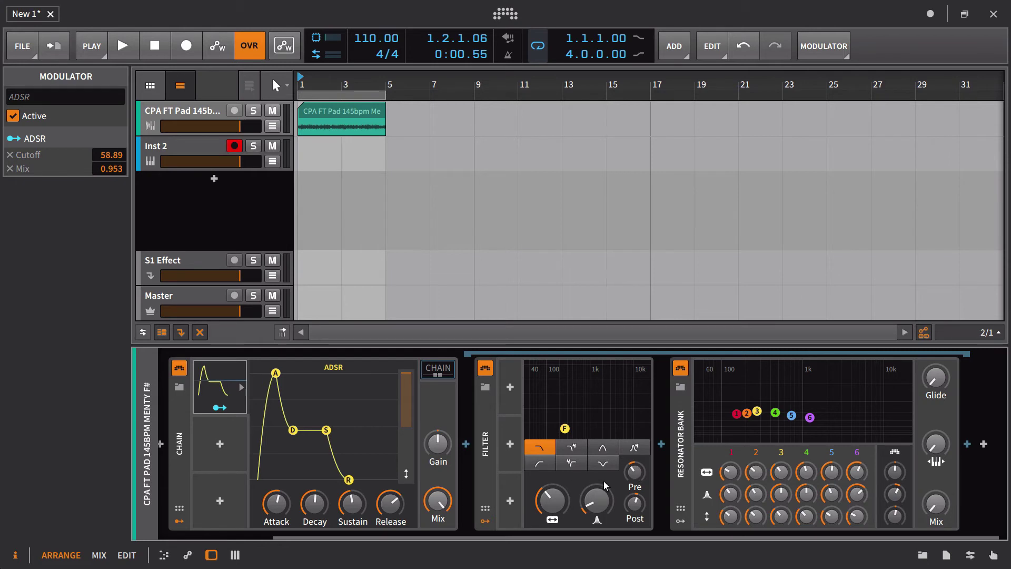
- Start playback and reshape the ADSR with a longer attack and decay and a lower sustain
key("space")
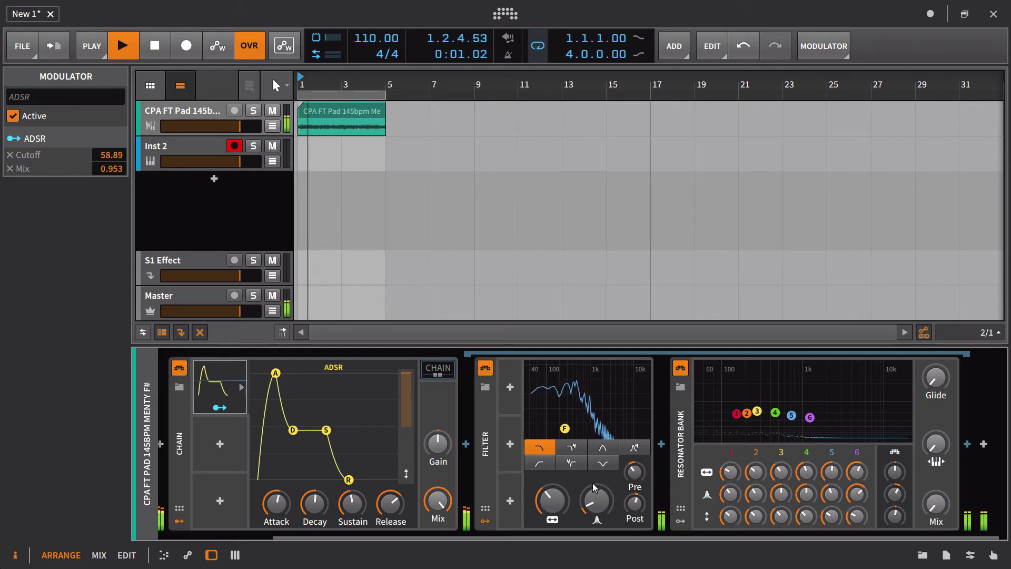
scroll(311, 490, "left", 3)
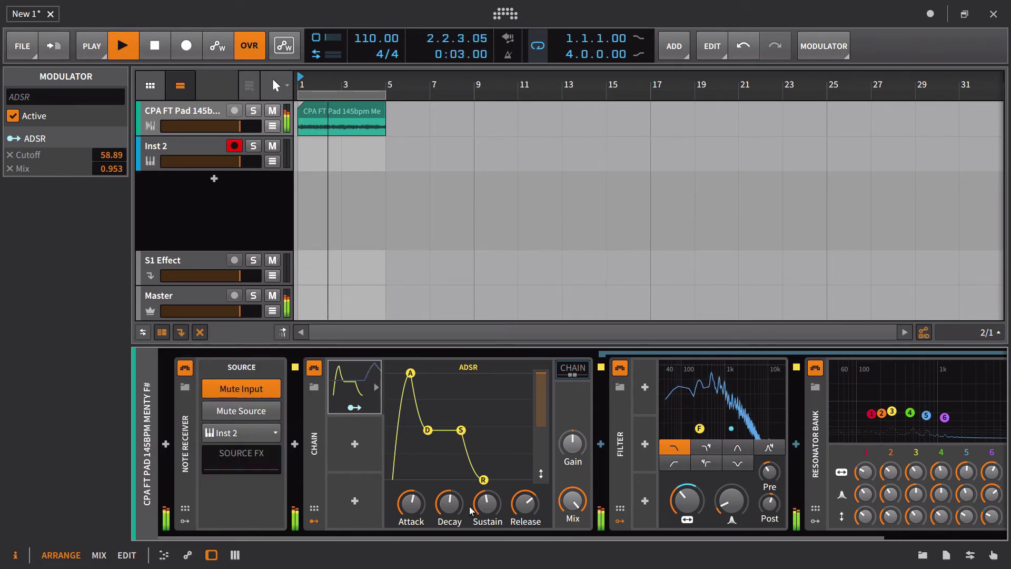
left_click_drag(427, 508, 465, 495)
left_click_drag(538, 502, 491, 514)
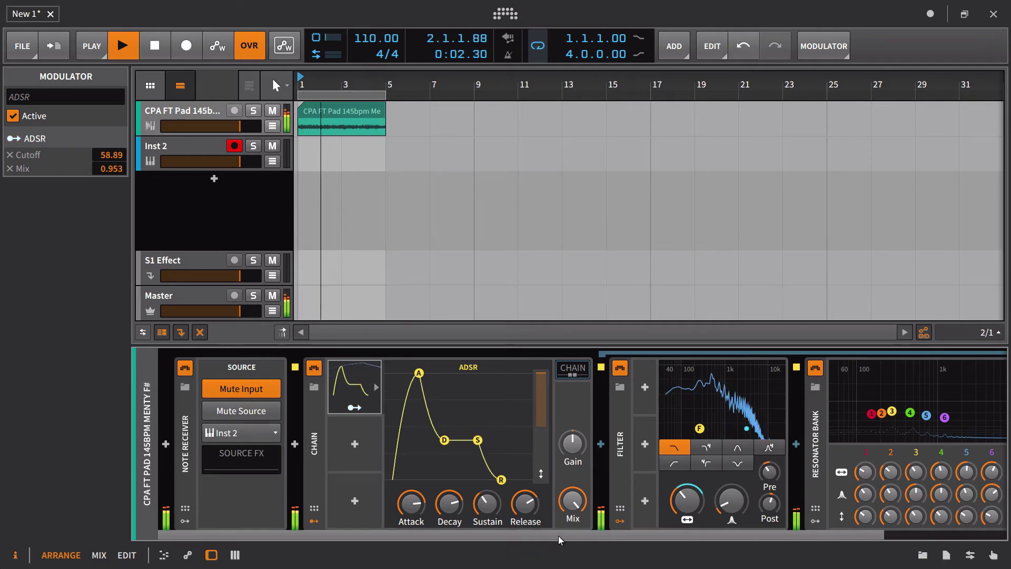
left_click_drag(577, 536, 756, 536)
scroll(857, 515, "left", 3)
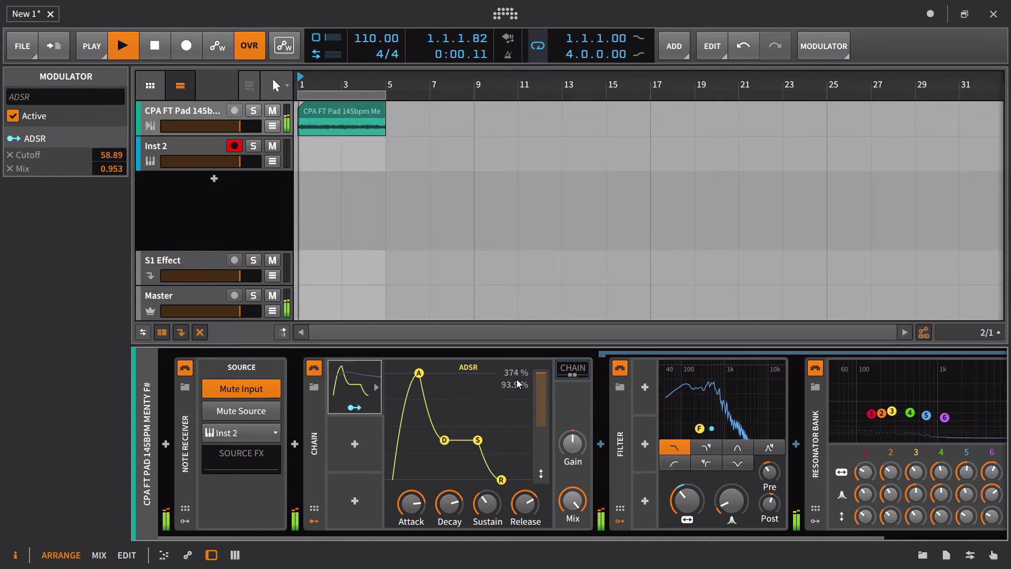
- Turn the ADSR's attack and sustain down to zero, shorten the decay and lengthen the release slightly for a plucky envelope
left_click_drag(415, 511, 413, 562)
left_click(401, 536)
left_click_drag(457, 511, 457, 457)
left_click_drag(494, 510, 494, 551)
left_click_drag(456, 503, 456, 497)
left_click_drag(519, 507, 519, 499)
left_click_drag(456, 502, 449, 487)
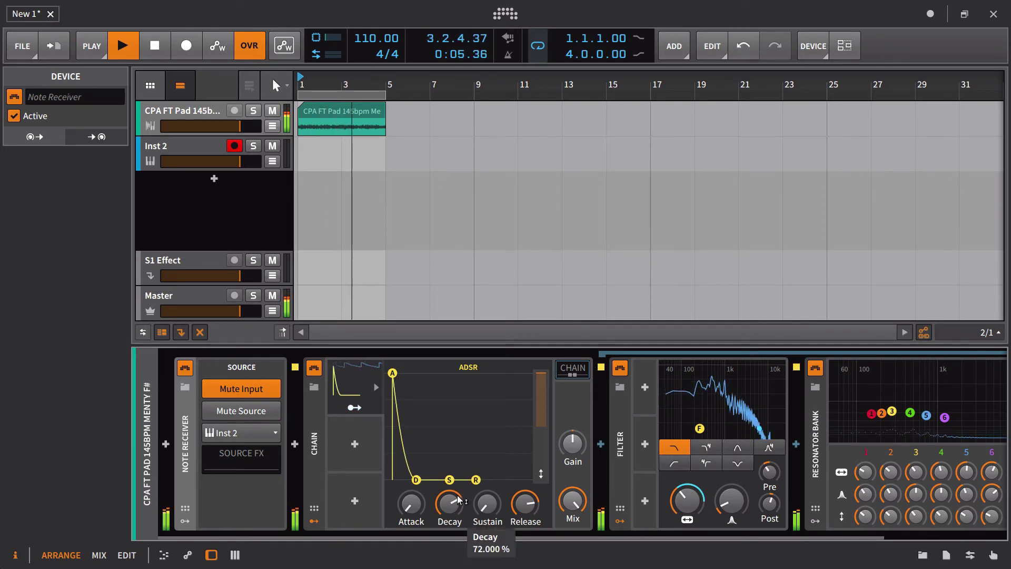
left_click_drag(459, 499, 458, 505)
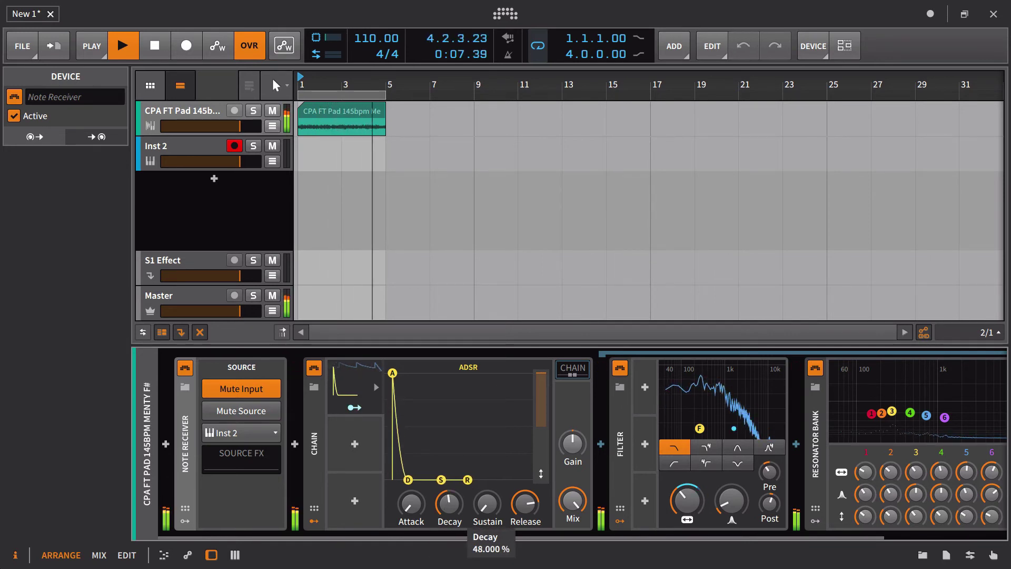
left_click_drag(448, 503, 447, 500)
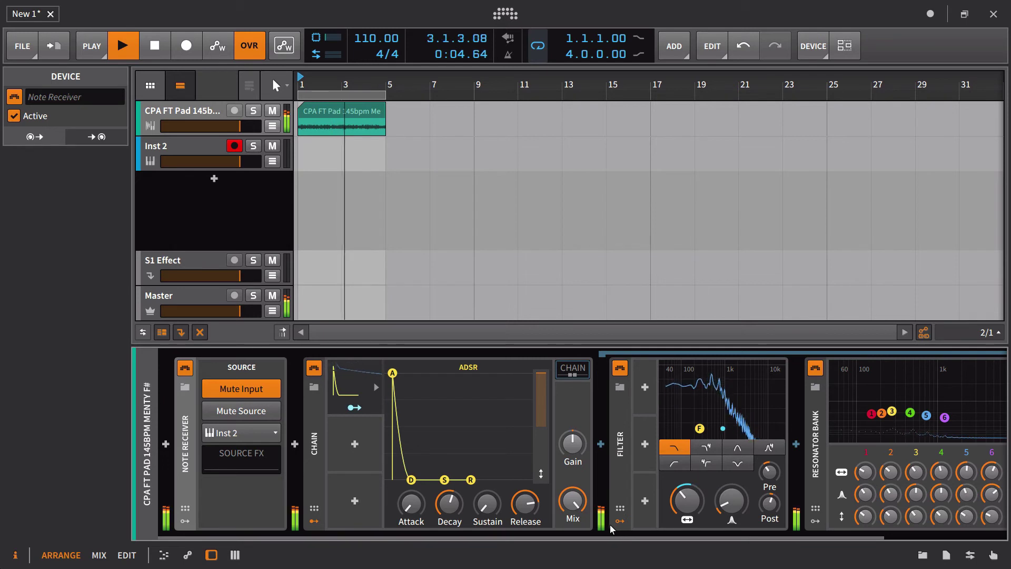
- Raise the Filter's resonance further and switch it to the second low-pass mode
left_click_drag(730, 506, 729, 514)
left_click(705, 447)
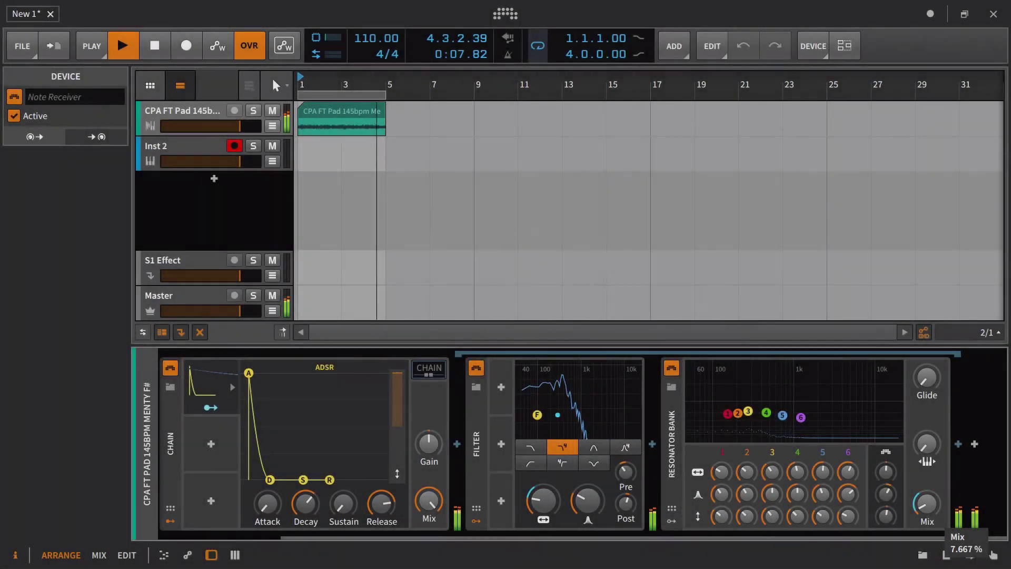
- Set the ADSR's release to about 67% and stop playback
left_click_drag(393, 509, 393, 518)
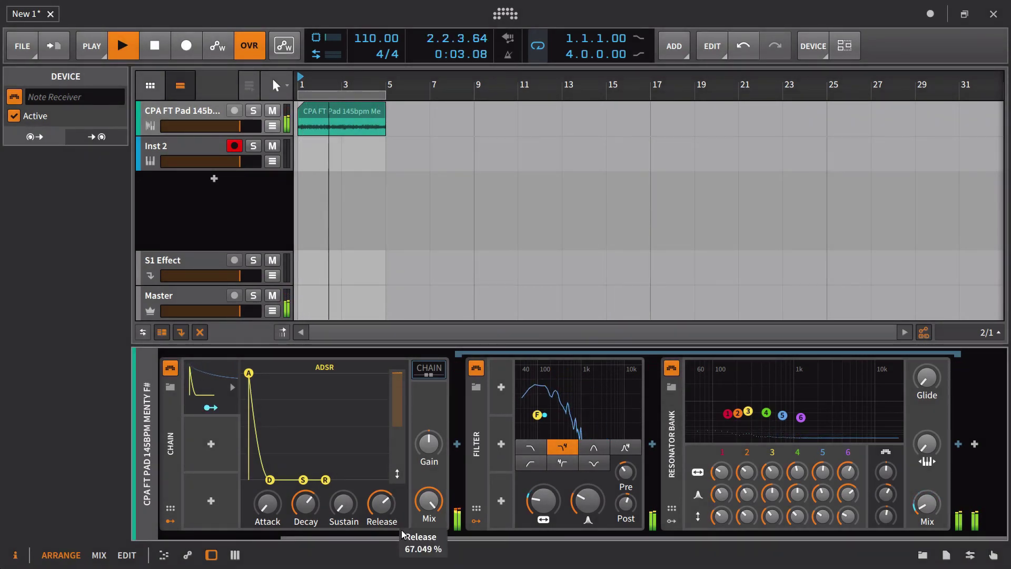
left_click_drag(379, 538, 256, 538)
left_click(117, 36)
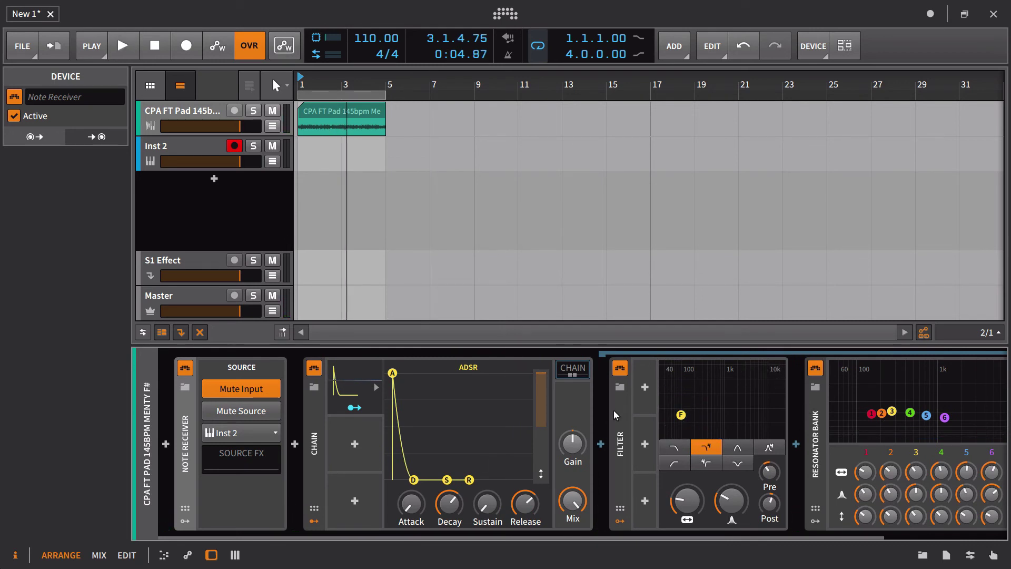
- Create a one-bar clip at bar 1 on Inst 2 and draw a C2 note of length 0.0.2.00 at its start
double_click(301, 161)
double_click(310, 154)
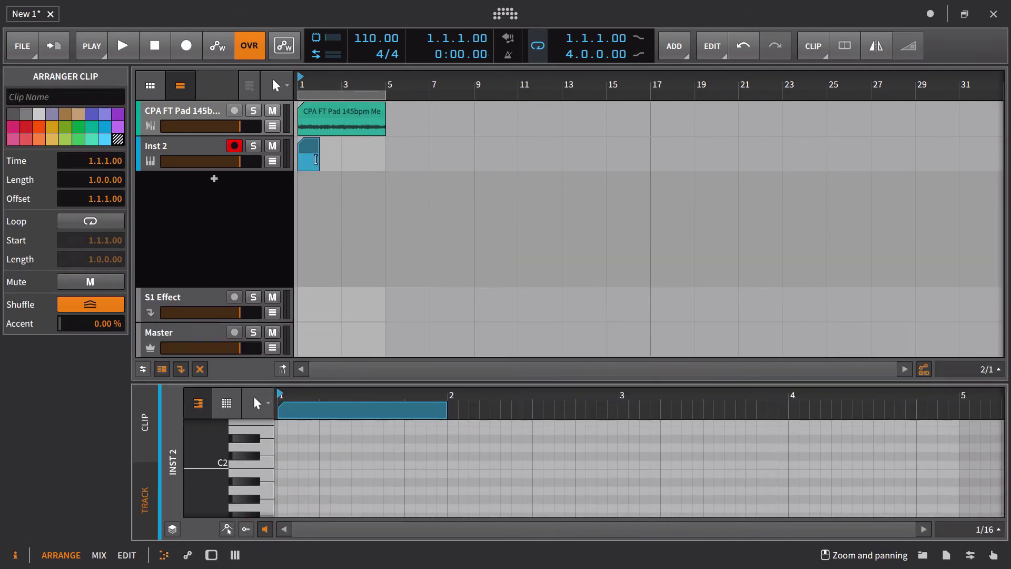
double_click(282, 465)
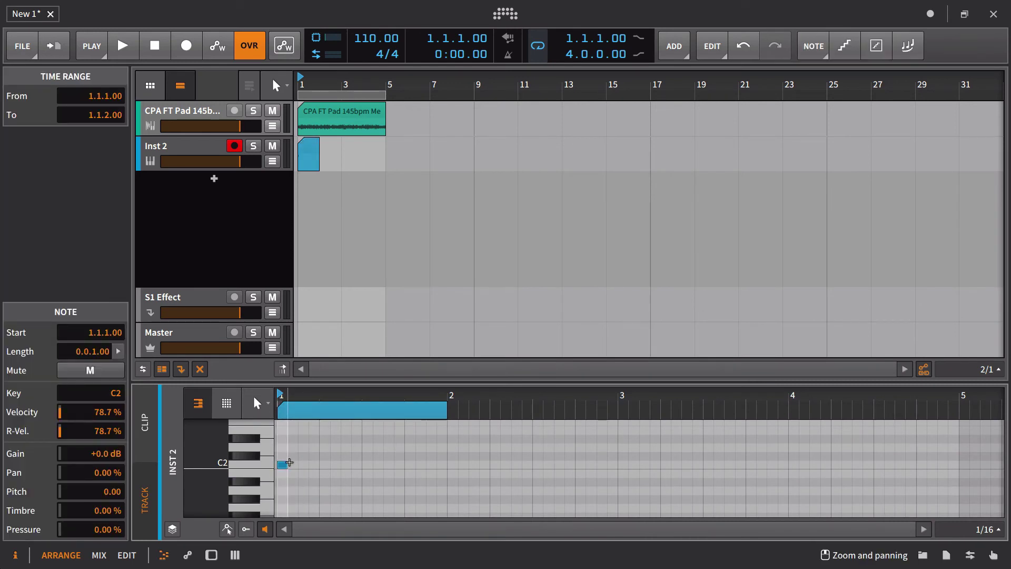
left_click_drag(287, 465, 299, 465)
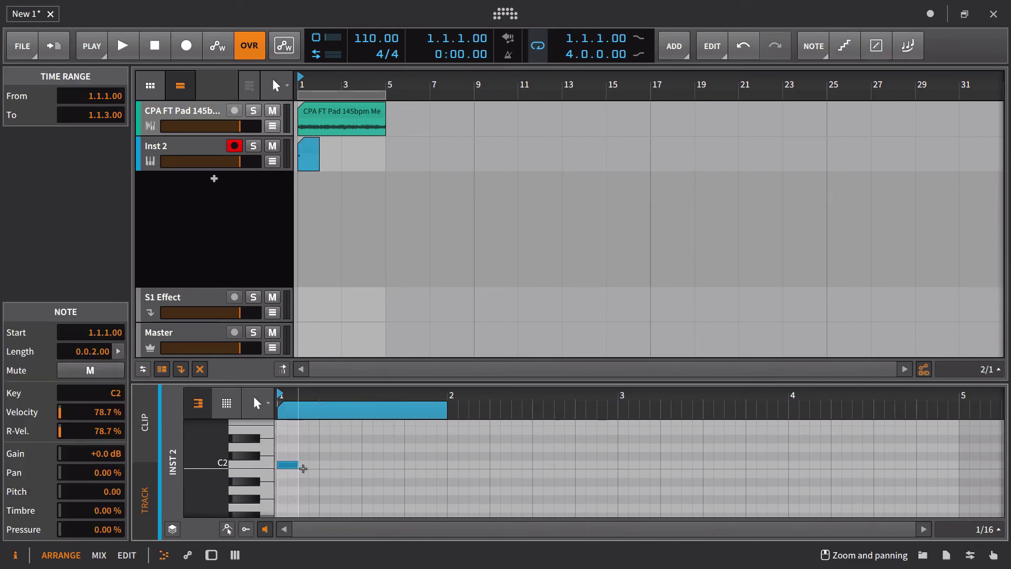
- Duplicate the C2 note three times so that one note falls on each beat of the bar
key("ctrl+d")
key("ctrl+d")
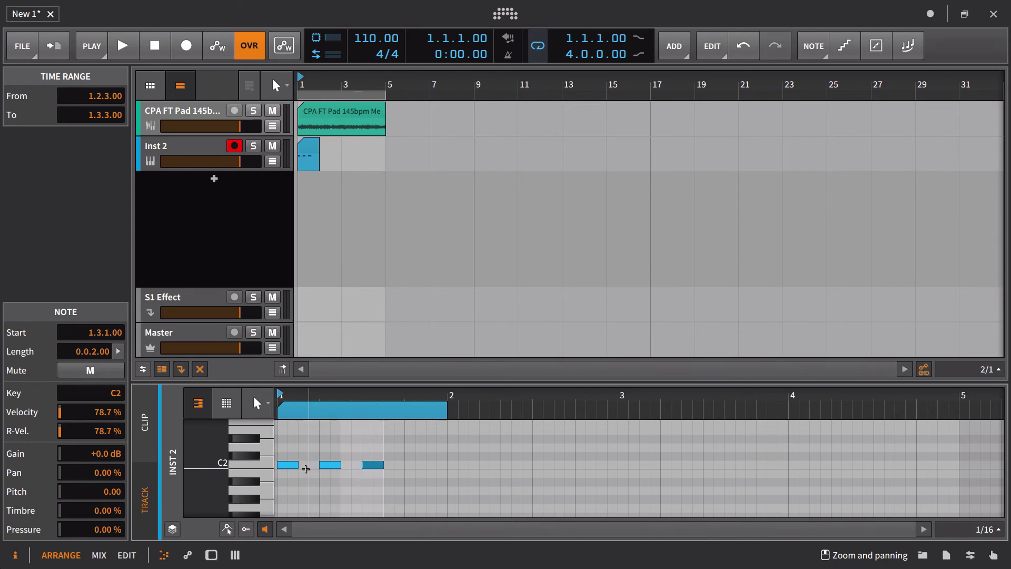
key("ctrl+d")
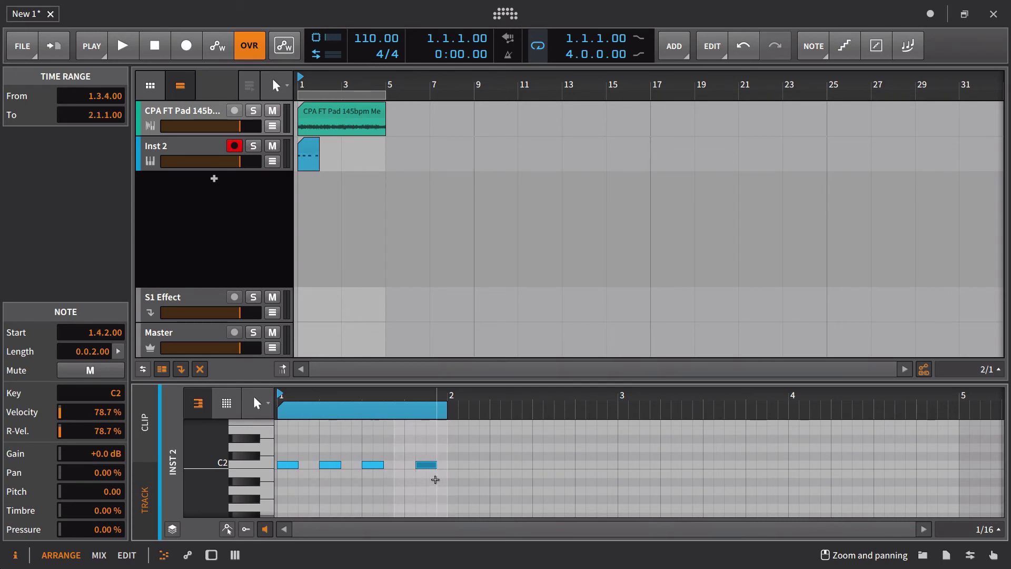
- Duplicate the Inst 2 clip three times to fill bars 1 to 4, and select the CPA FT Pad track
left_click(309, 146)
key("ctrl+d")
key("ctrl+d")
key("ctrl+d")
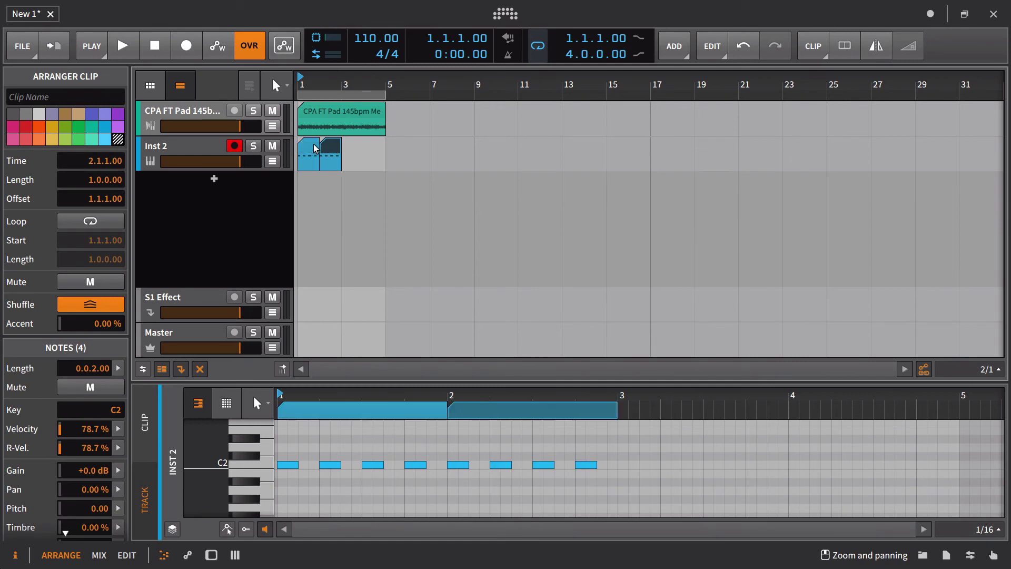
left_click(209, 120)
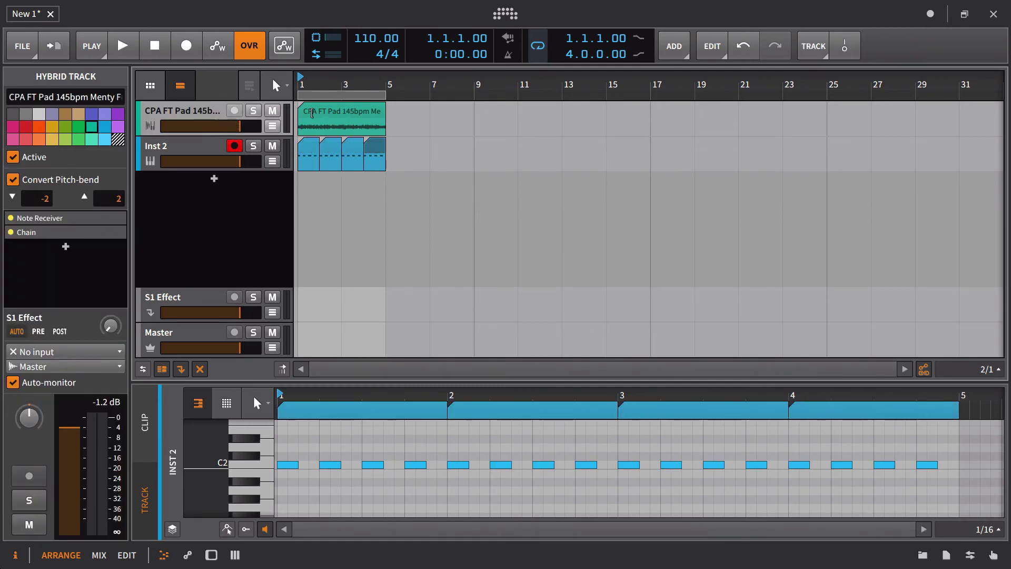
- Show the CPA FT Pad track's device chain, start playback and lower the Filter's cutoff slightly
double_click(217, 105)
key("space")
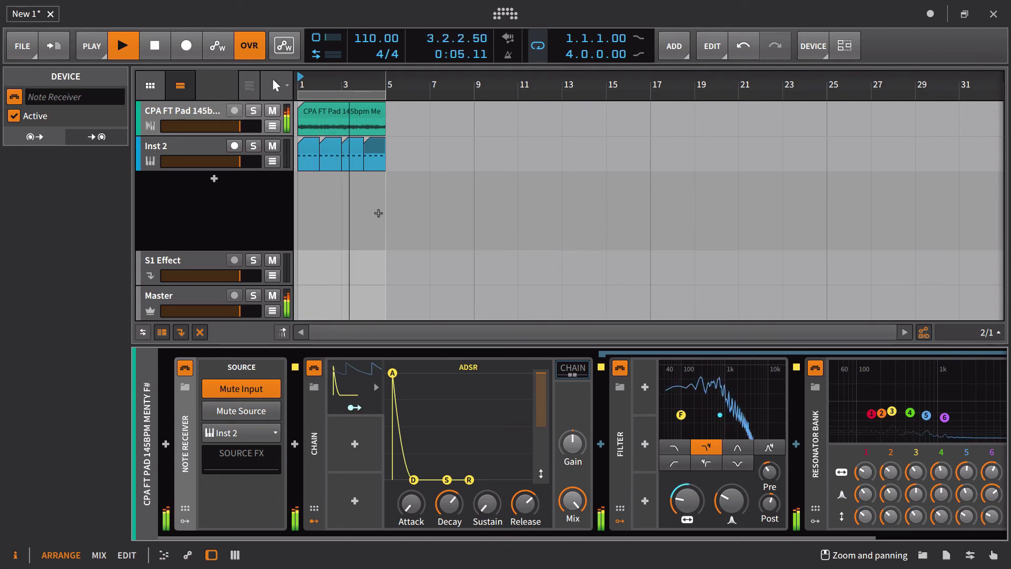
mouse_move(693, 508)
left_mouse_down()
mouse_move(687, 476)
mouse_move(687, 512)
mouse_move(687, 501)
left_mouse_up()
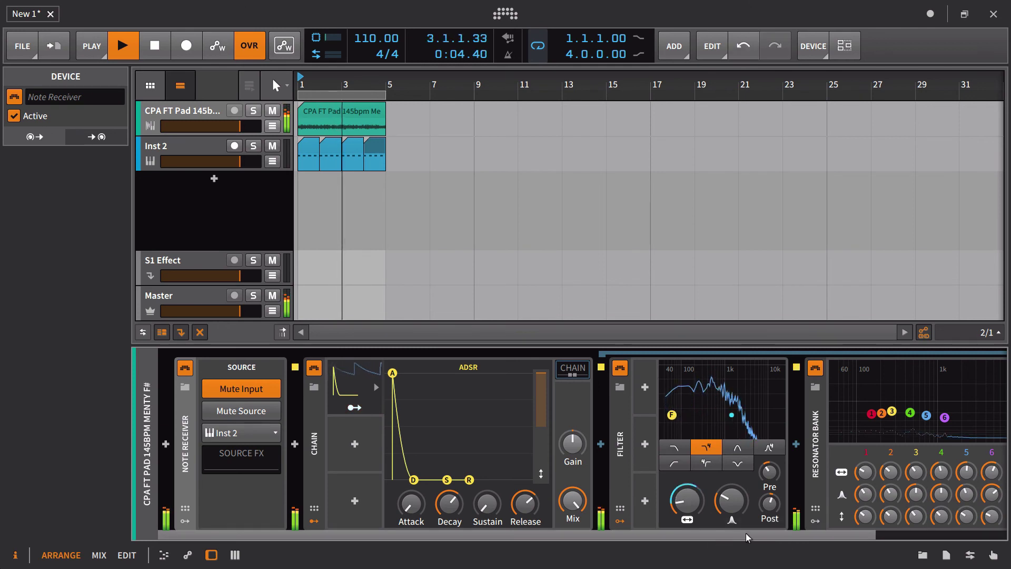
- Map the ADSR to the Resonator Bank's Shift at 21.84, Freq 5 at 21.53 and Q 3 at 1.430
left_click_drag(721, 536, 804, 510)
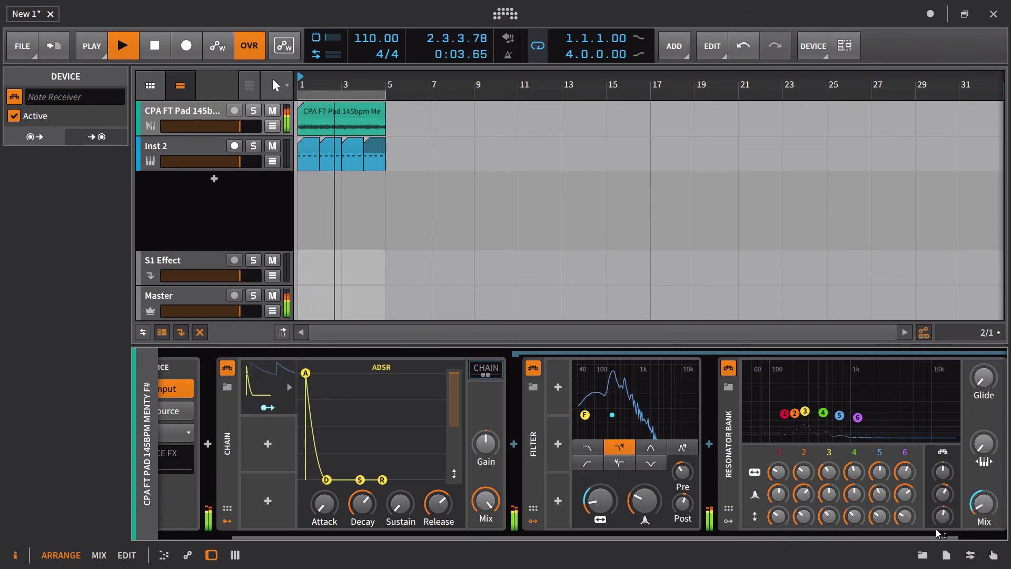
left_click_drag(931, 538, 952, 538)
left_click_drag(880, 471, 918, 463)
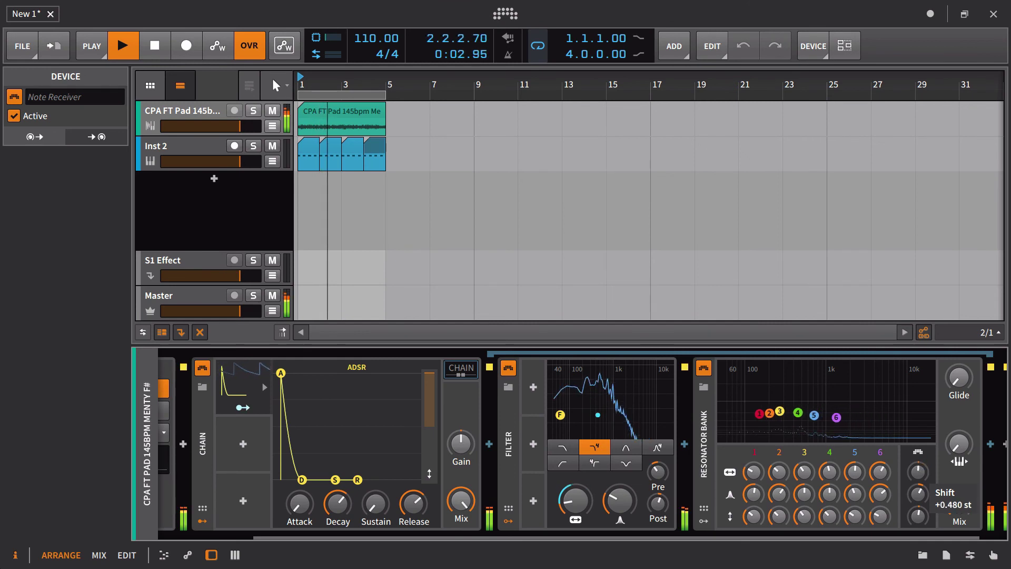
left_click_drag(918, 494, 917, 454)
left_click(268, 406)
left_click_drag(854, 472, 854, 468)
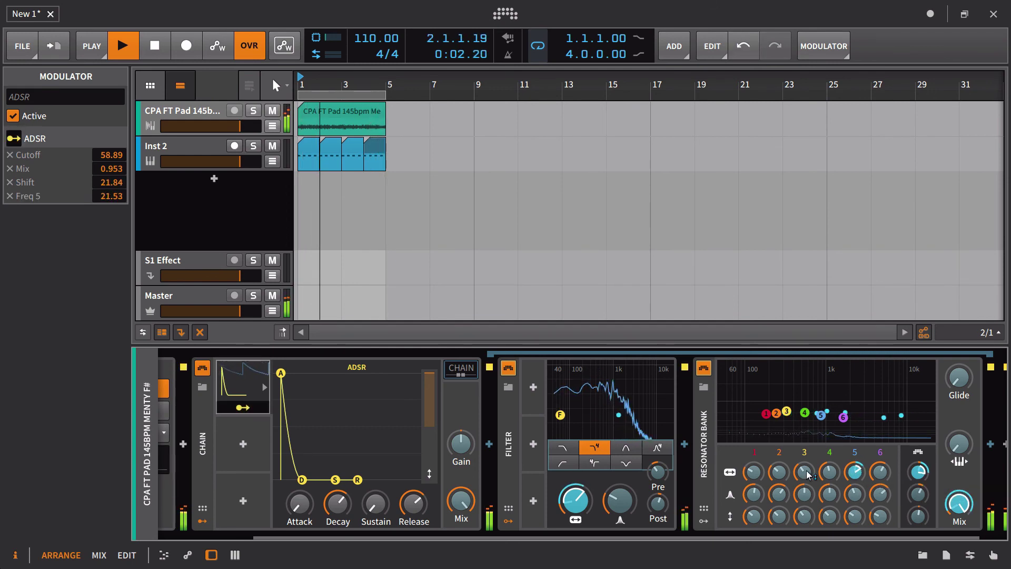
left_click_drag(804, 494, 804, 489)
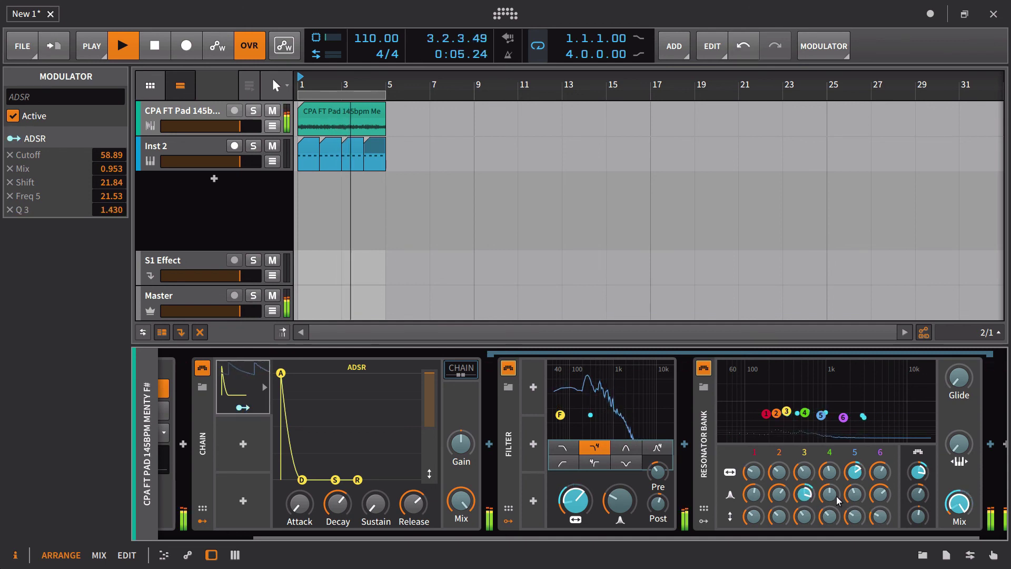
left_click(244, 408)
- Reduce the ADSR's depth to about 75% and map it to the Filter's Post Gain at -13.47
left_click_drag(427, 378, 428, 393)
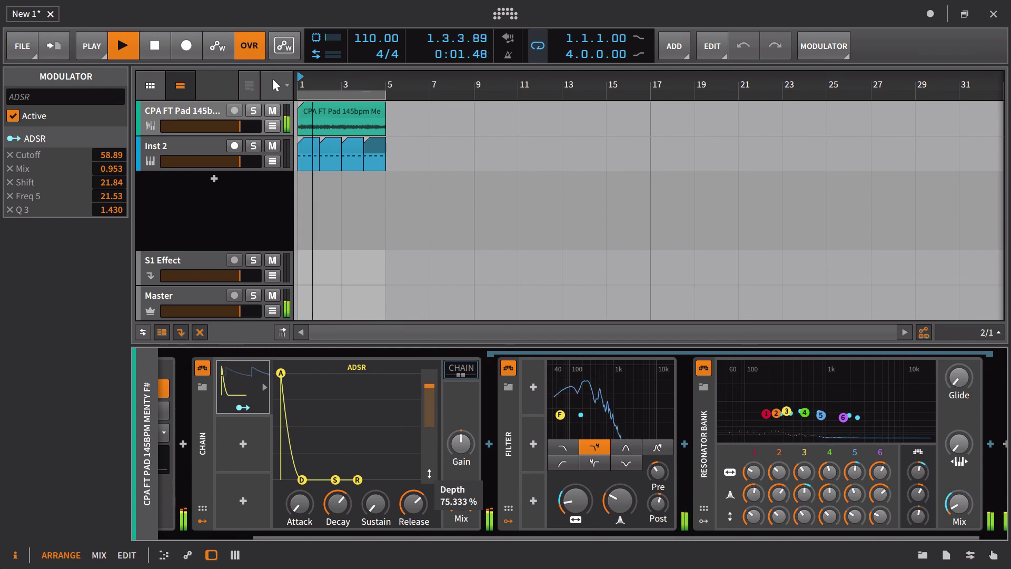
left_click(242, 407)
left_click_drag(658, 501, 658, 508)
left_click(242, 407)
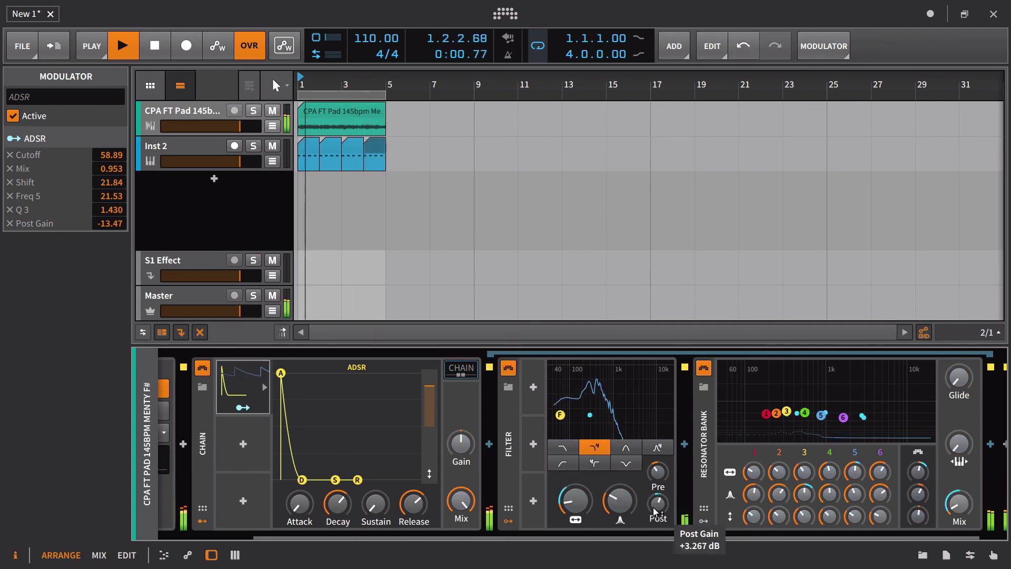
- Lower the Filter's resonance and raise its cutoff, lengthen the ADSR's decay slightly, and stop playback
left_click_drag(620, 501, 619, 532)
left_click_drag(579, 499, 579, 464)
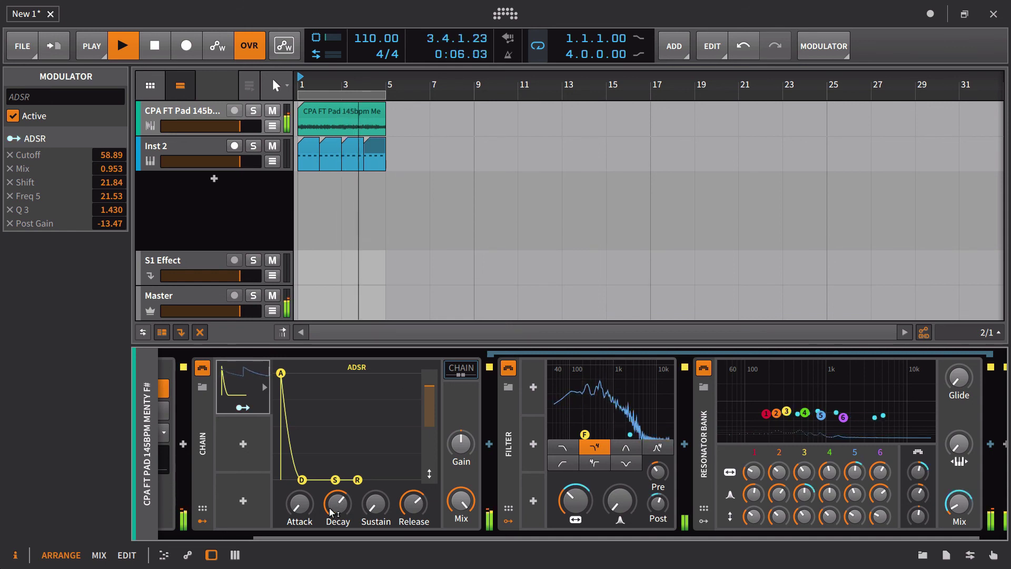
left_click_drag(336, 509, 335, 501)
key("space")
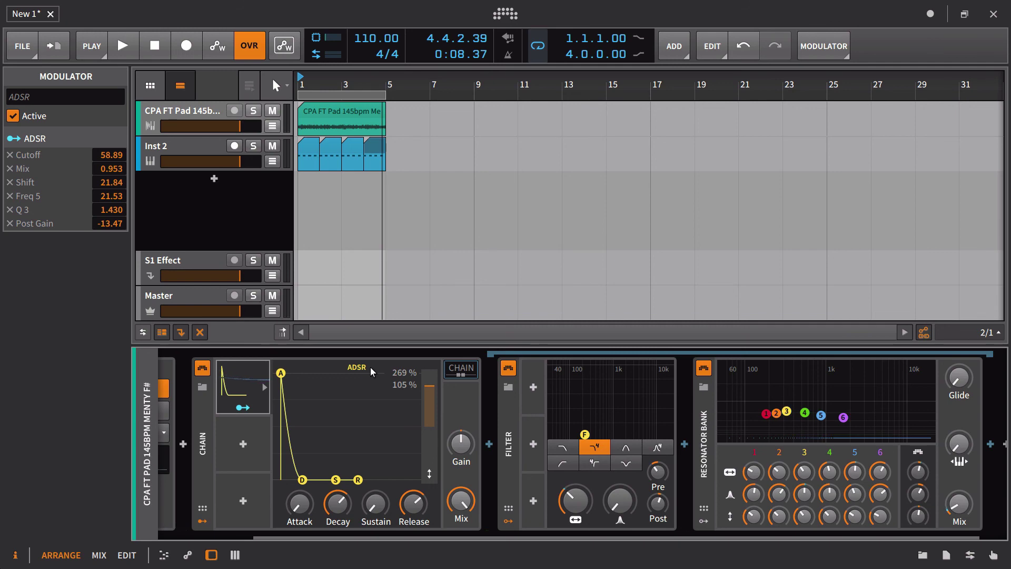